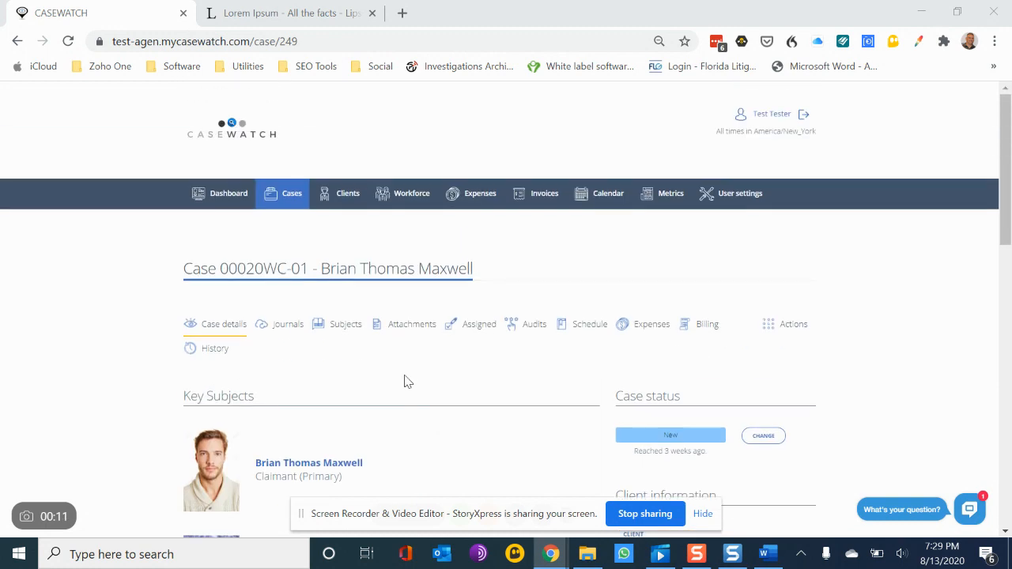
Step: Open the case's journals and start a new journal entry
left_click(282, 328)
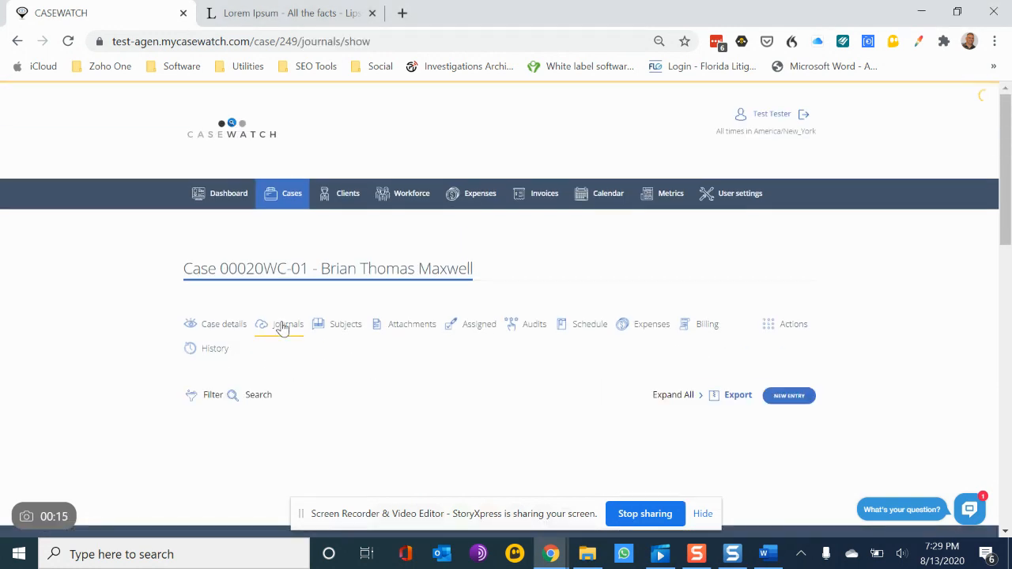
scroll(546, 348, "down", 3)
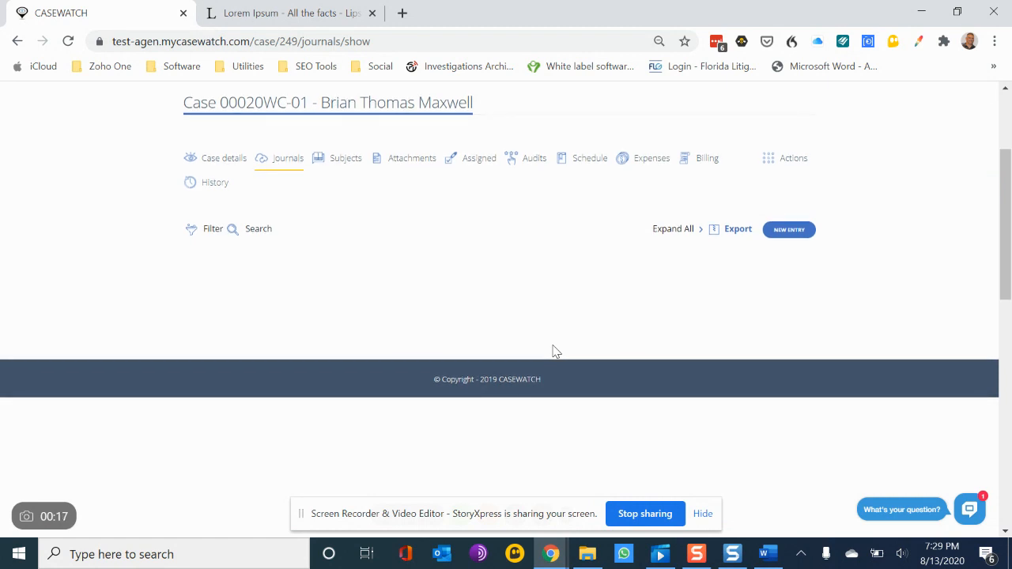
left_click(789, 230)
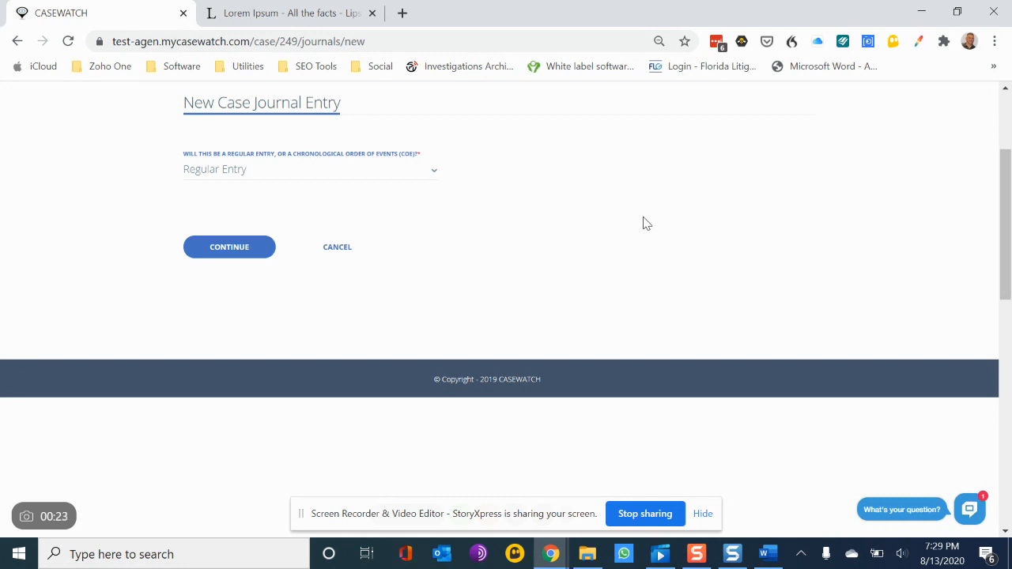
Step: Choose Regular Entry as the journal entry type and continue
left_click(434, 174)
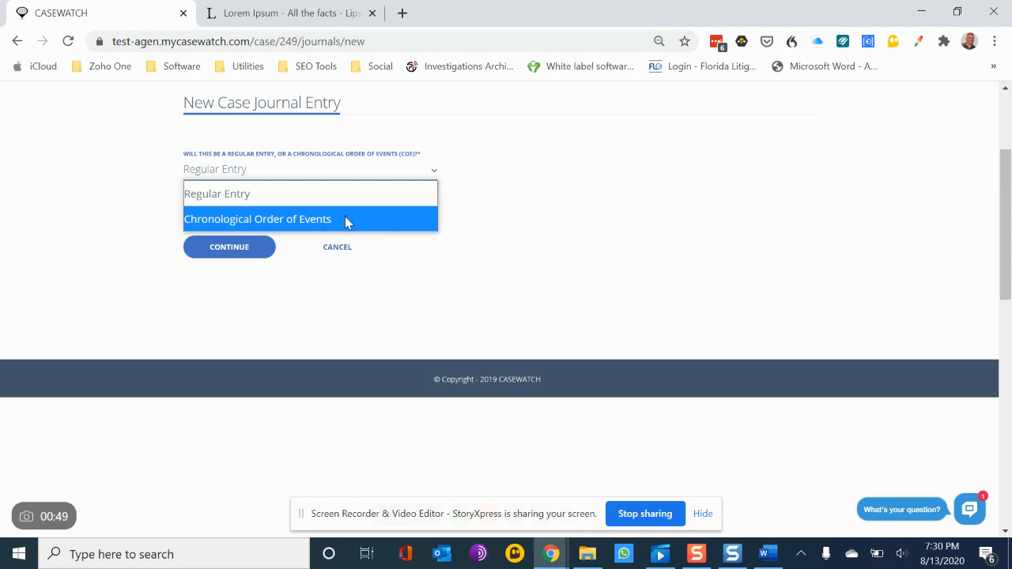
left_click(269, 193)
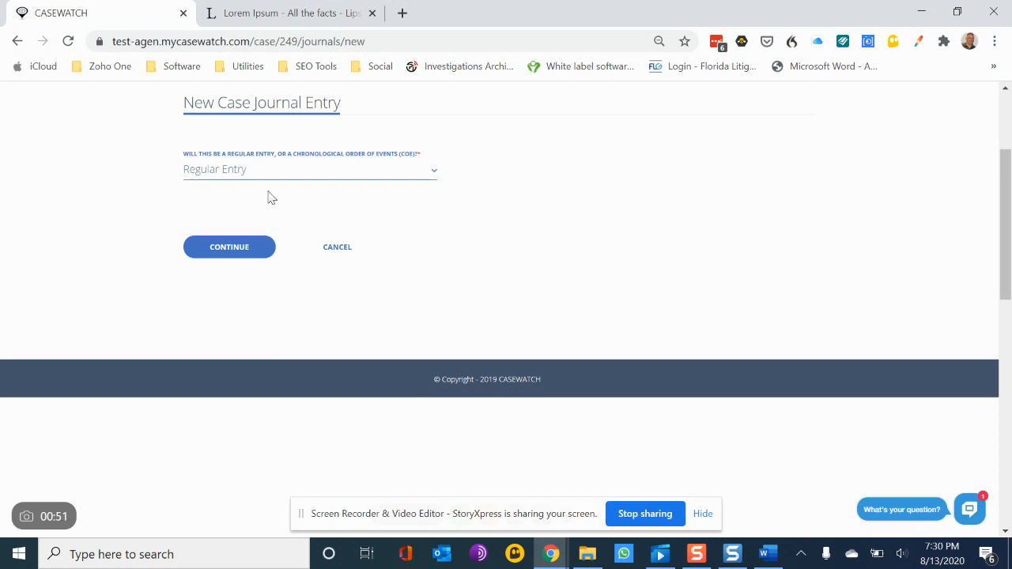
left_click(228, 250)
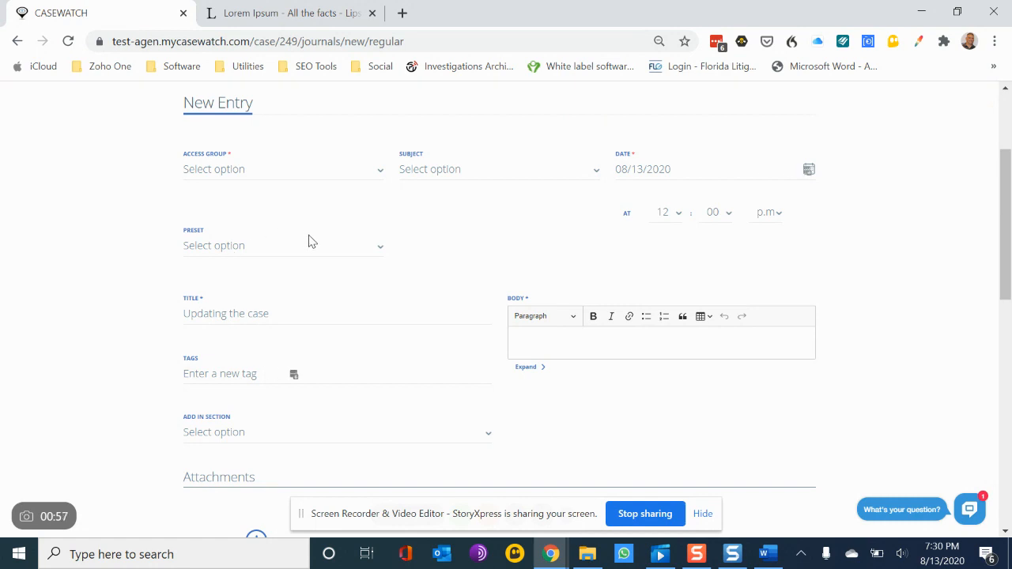
Step: Set the entry's access group to Public and its subject to the case's claimant
left_click(578, 345)
left_click(295, 169)
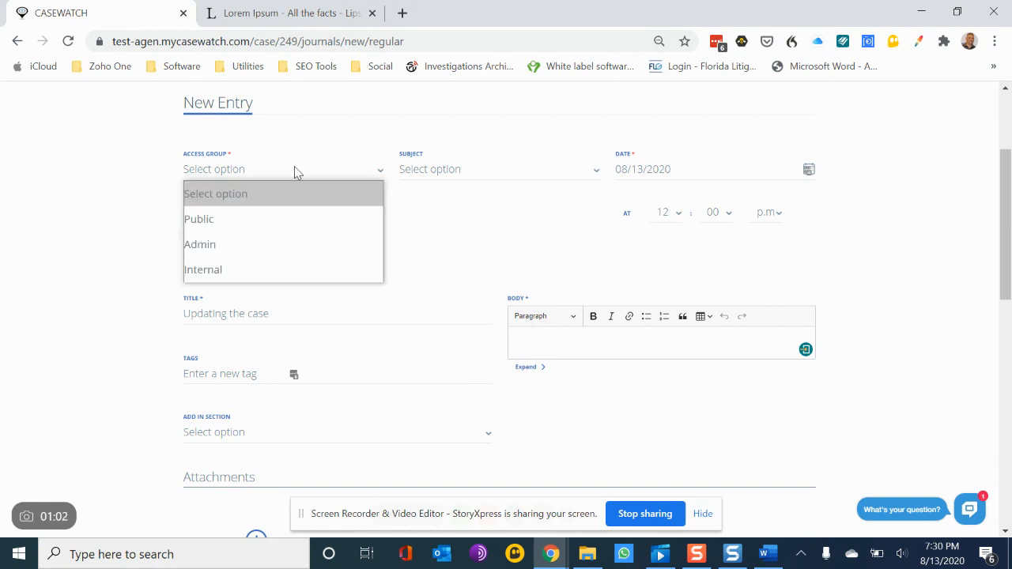
left_click(280, 219)
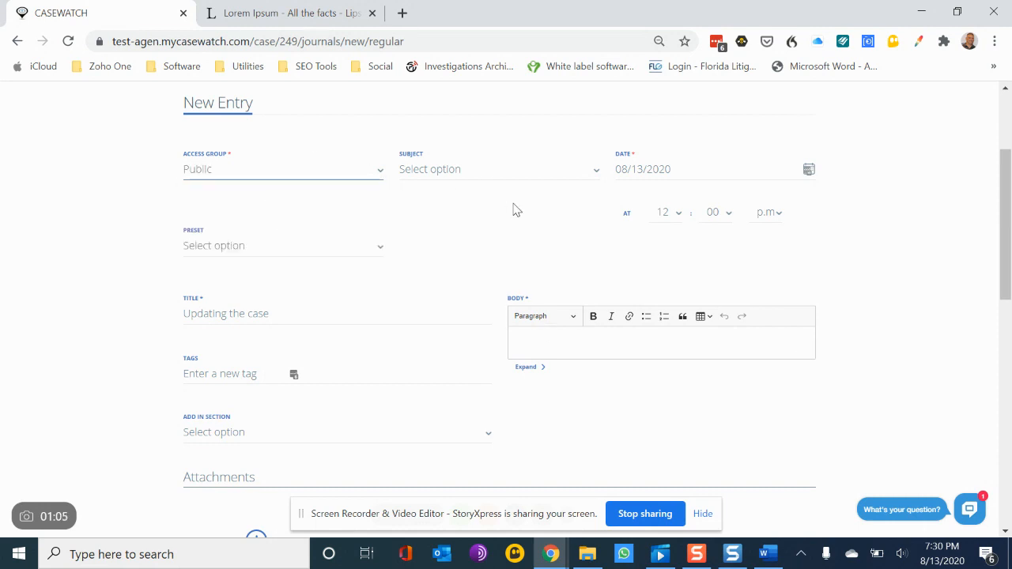
left_click(542, 179)
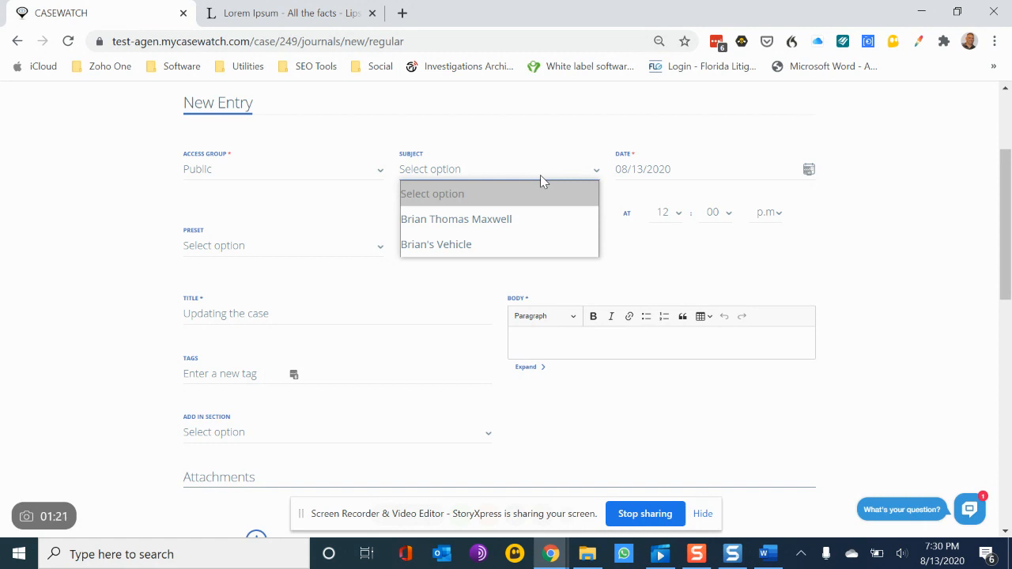
left_click(489, 222)
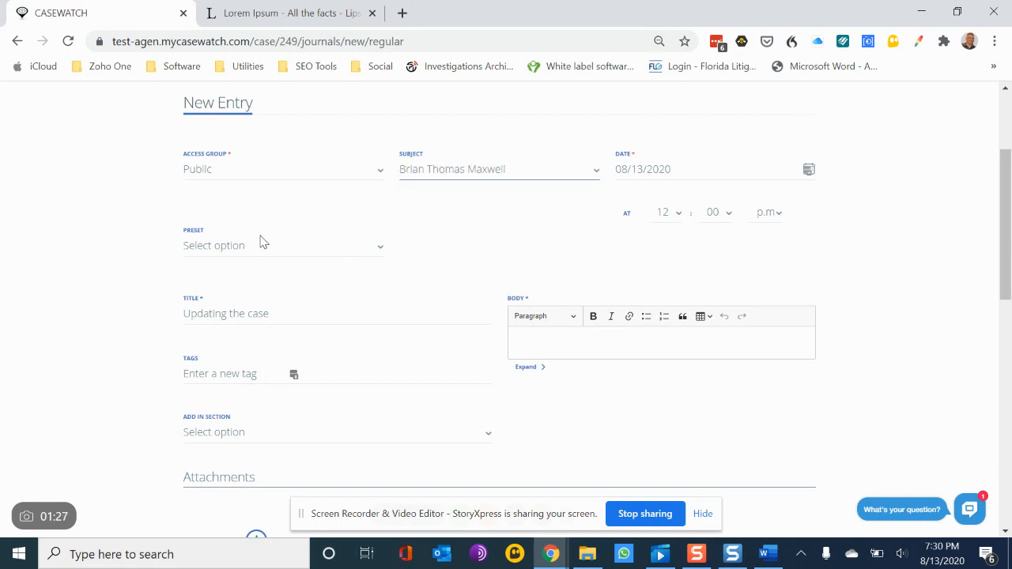
Step: Apply the Summary - General preset after trying the Prayer For Relief - Standard preset
left_click(344, 249)
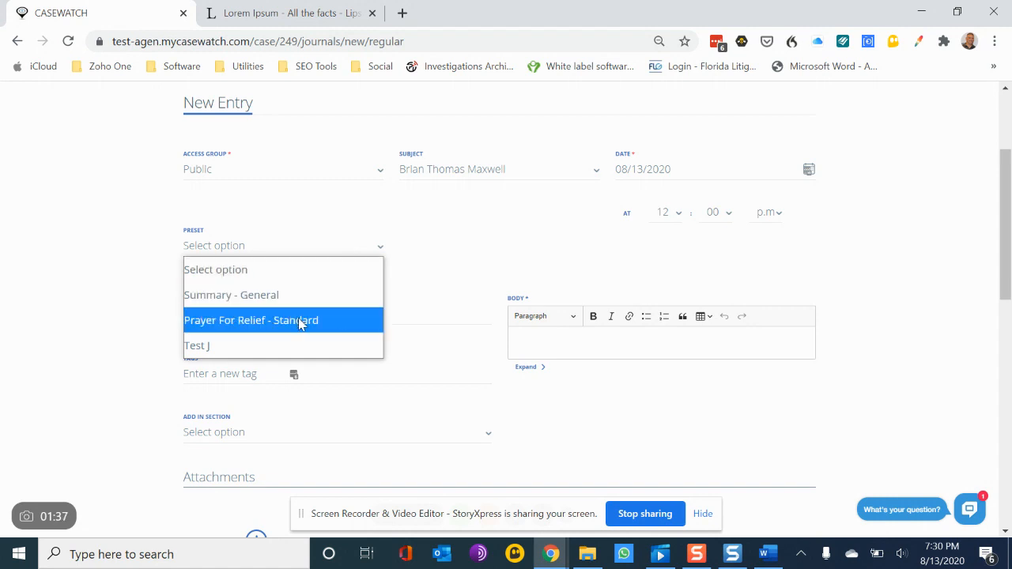
left_click(256, 330)
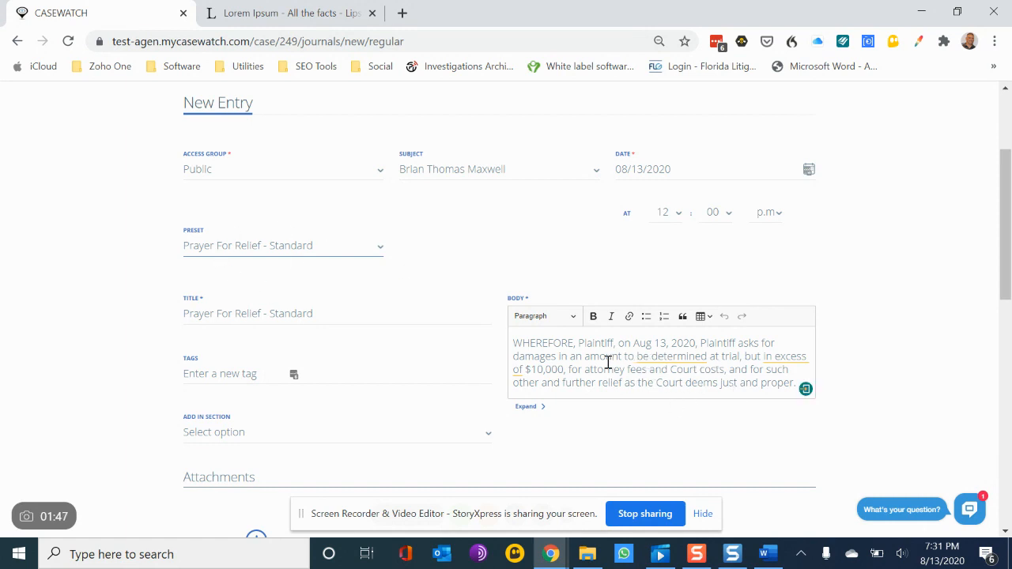
left_click(351, 250)
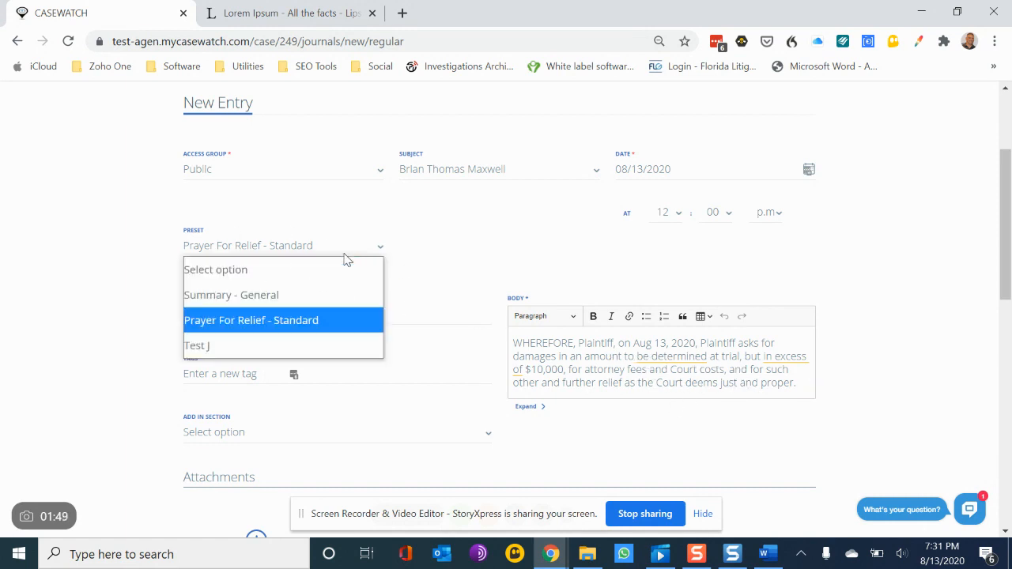
left_click(317, 295)
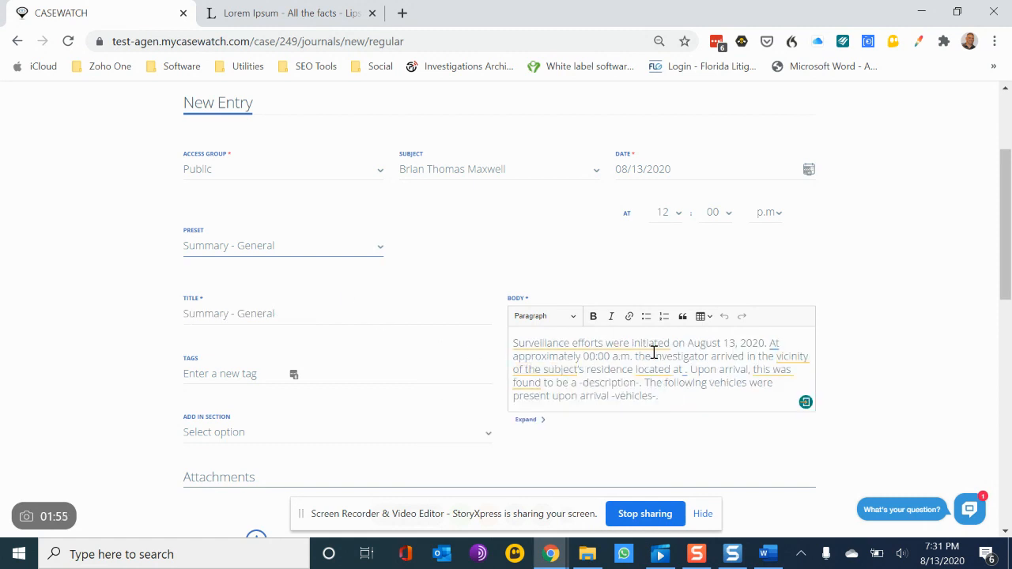
Step: Change the entry title to Summary - Day 1 Surveillance
mouse_move(661, 357)
left_click_drag(238, 313, 292, 315)
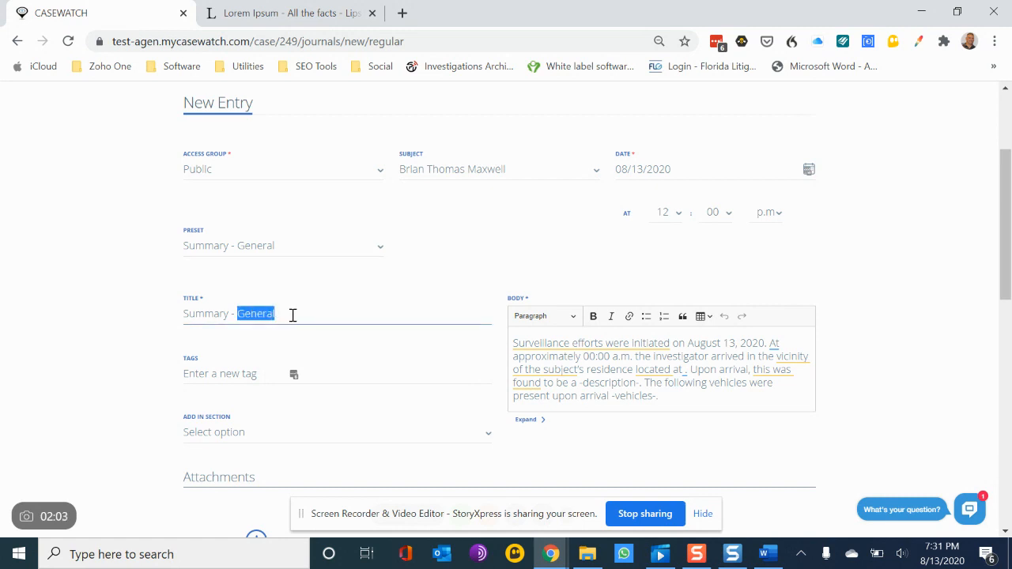
type("Day")
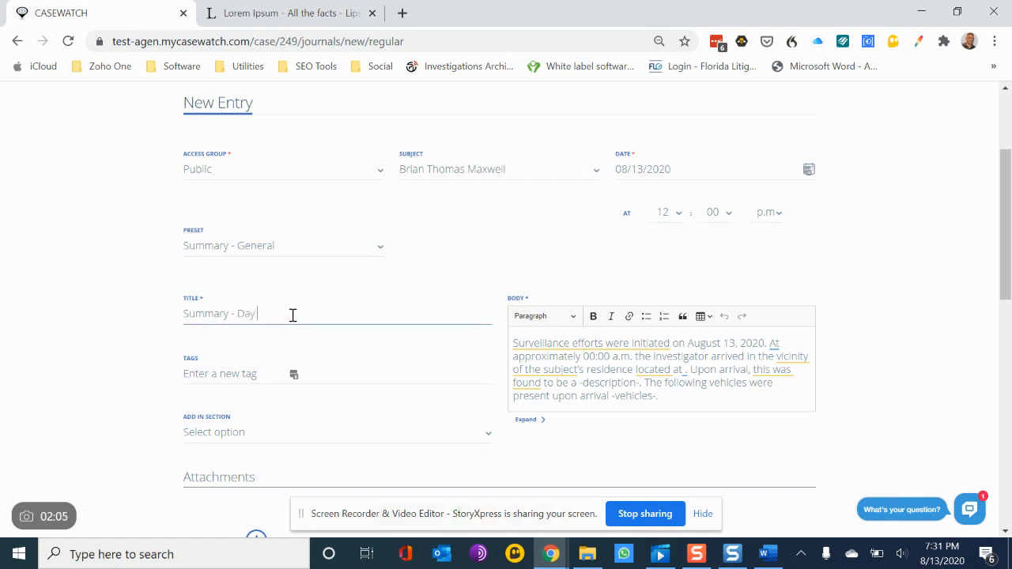
type(" 1 Surveillance")
Step: Add the entry to the Investigative Summary section
scroll(371, 406, "down", 1)
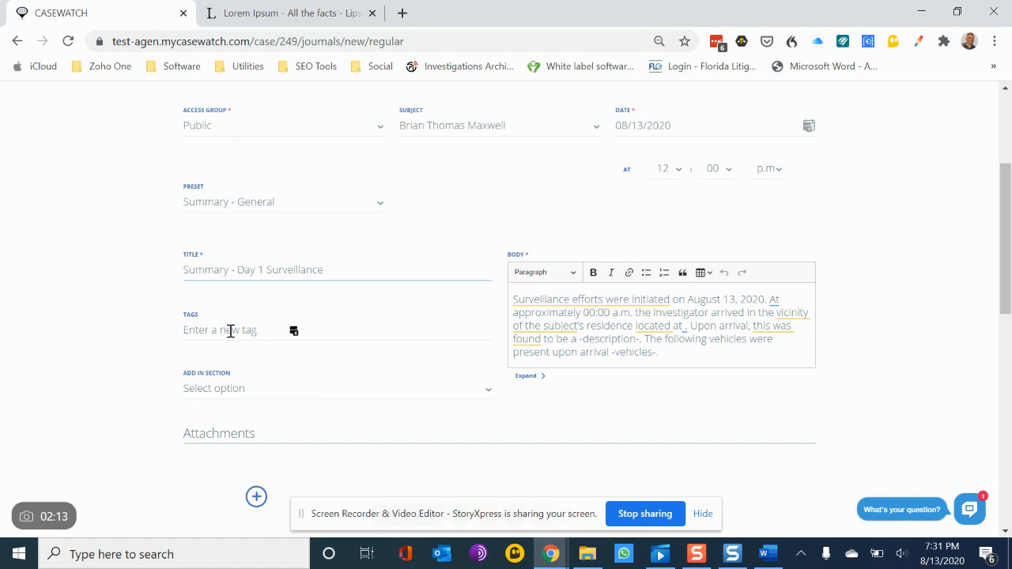
left_click(314, 390)
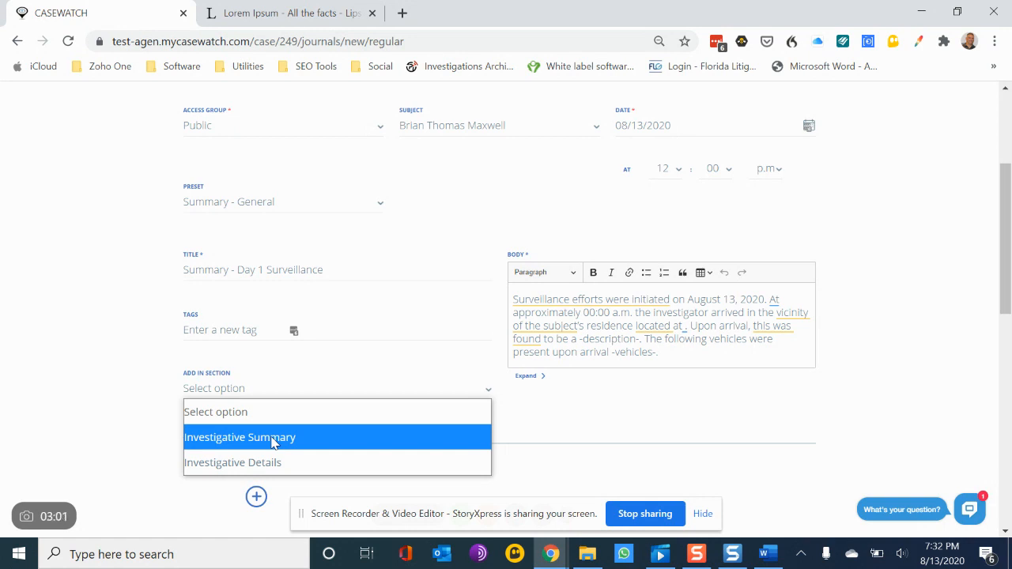
left_click(271, 440)
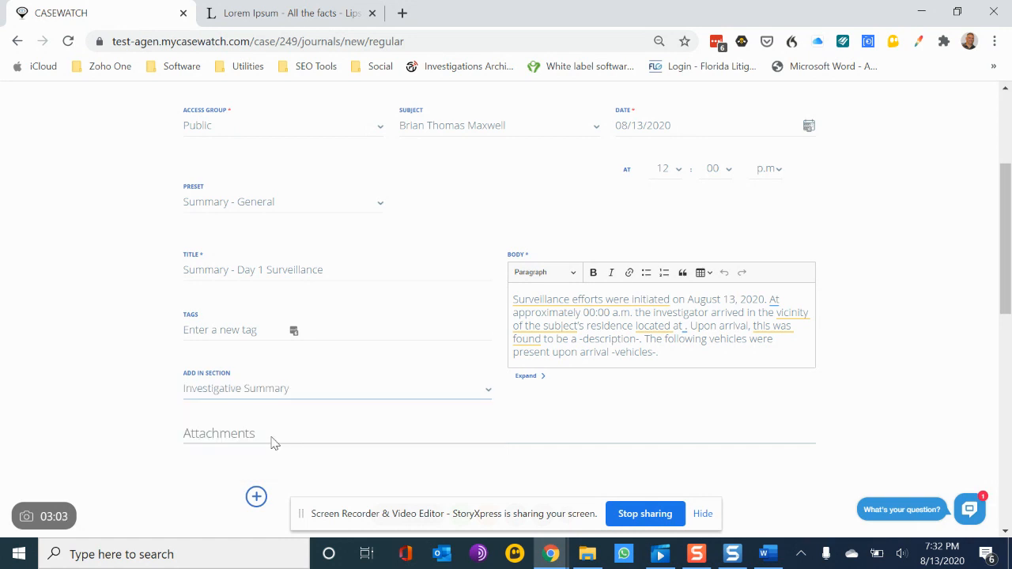
Step: Attach the images test1.png and test2.png to the entry
scroll(492, 450, "down", 3)
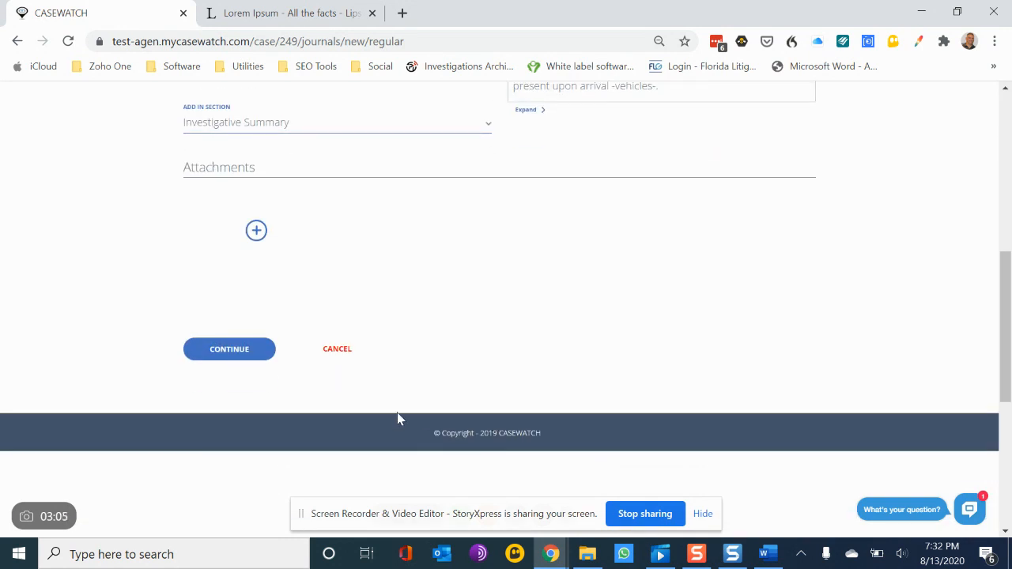
left_click(258, 231)
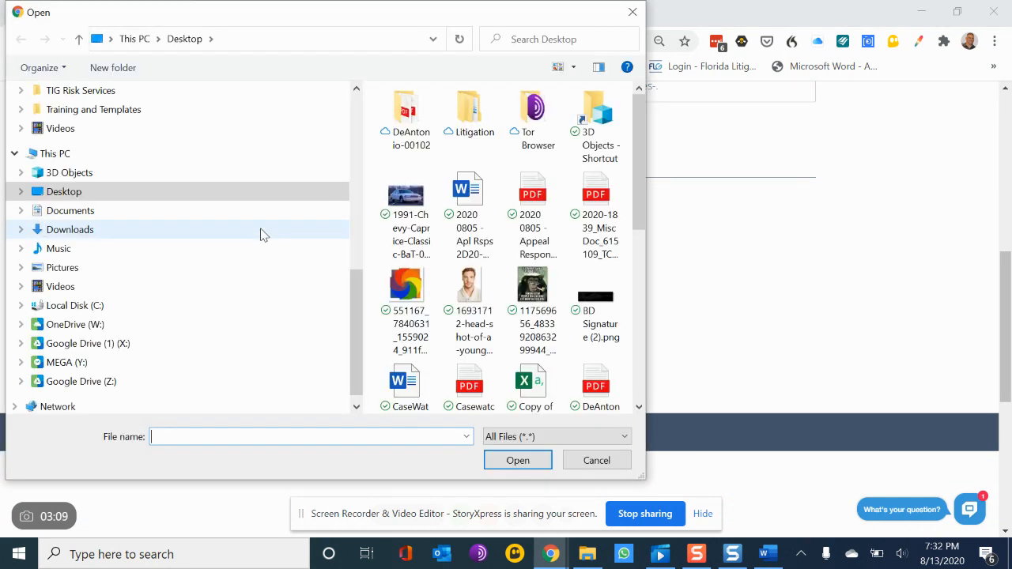
scroll(491, 269, "down", 5)
left_click(474, 353)
left_click(532, 352, "ctrl")
left_click(529, 463)
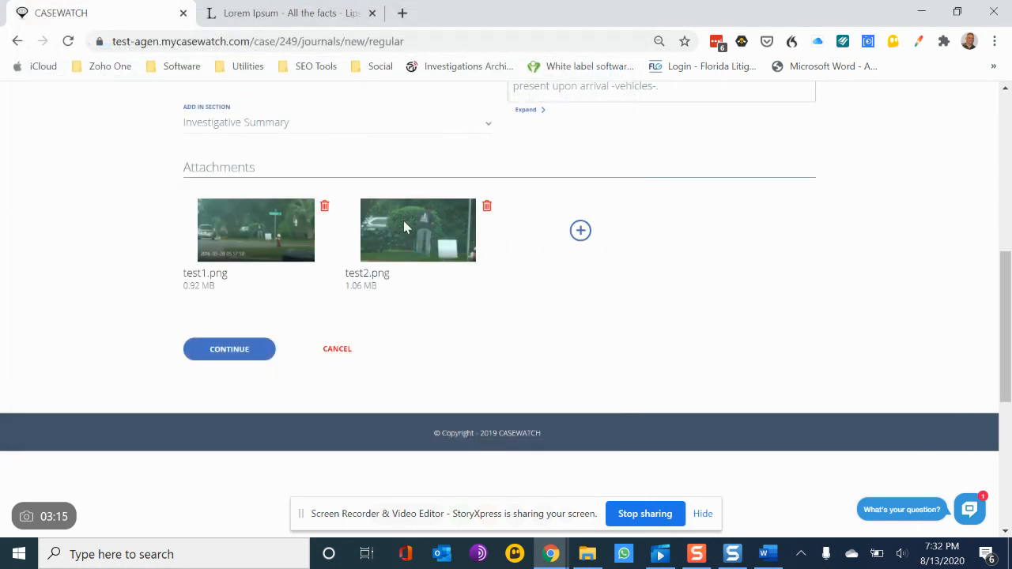
Step: Save the new journal entry
left_click(229, 352)
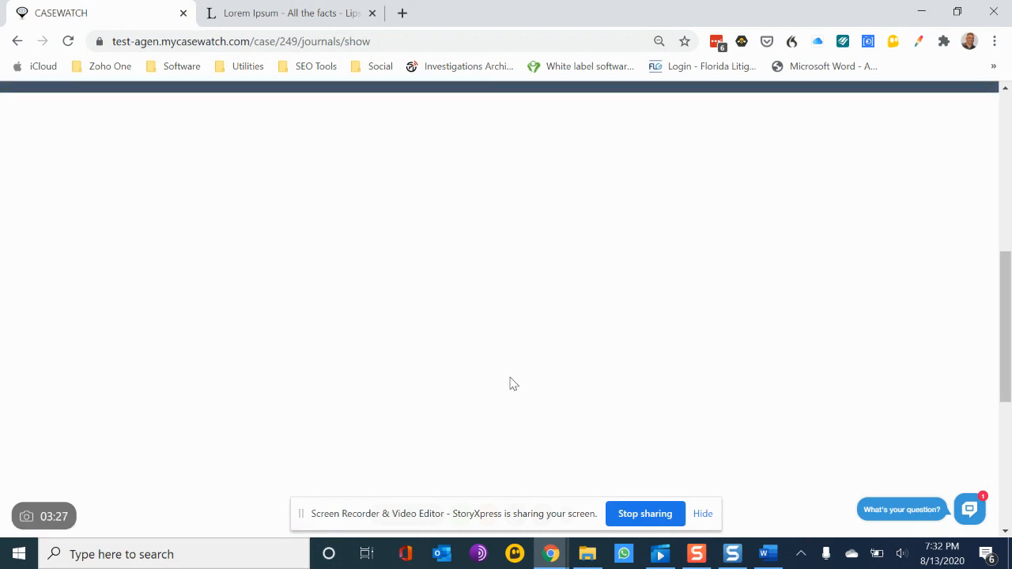
scroll(513, 384, "down", 5)
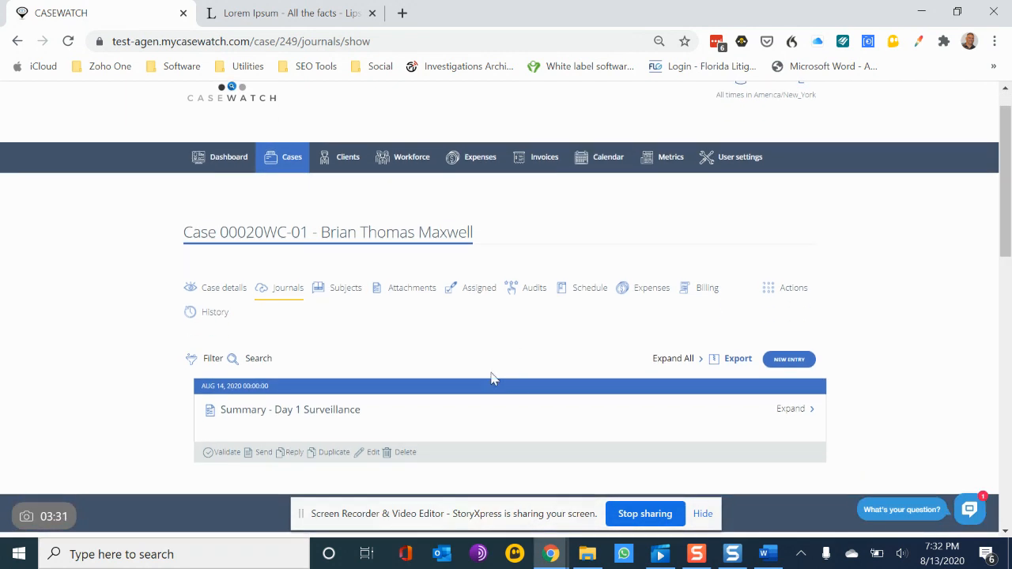
scroll(440, 368, "down", 1)
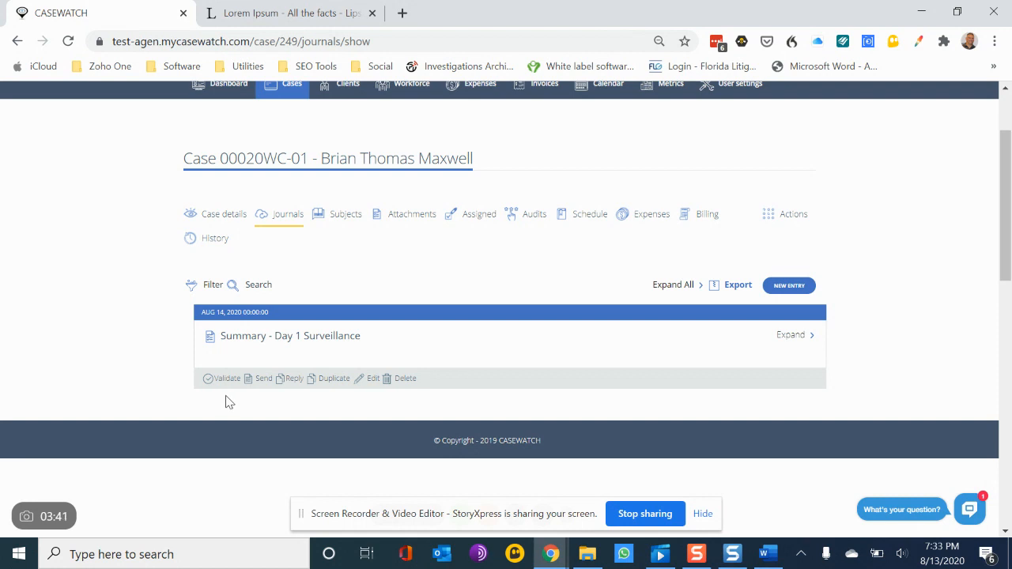
Step: Validate the Summary - Day 1 Surveillance journal entry
left_click(210, 379)
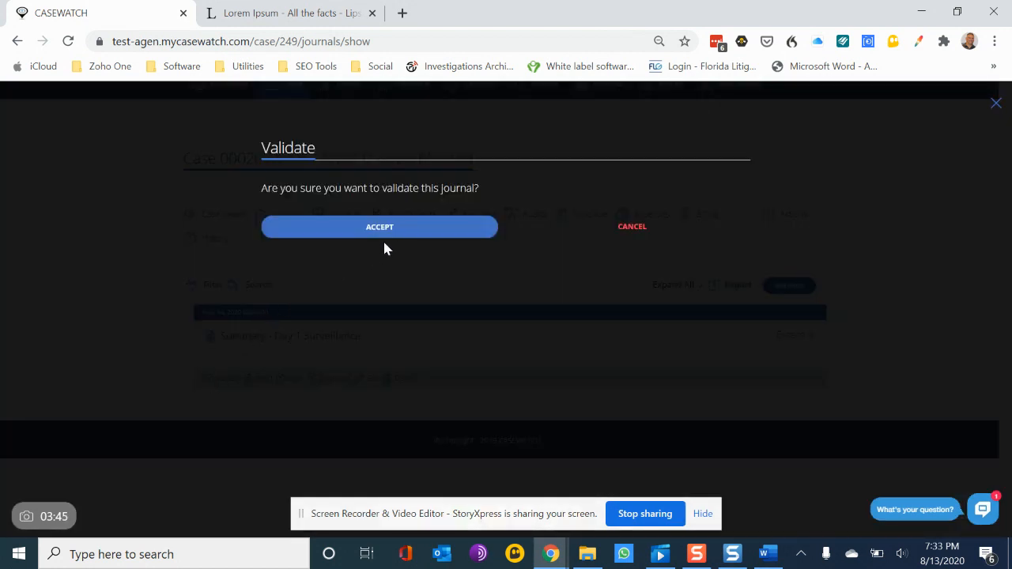
left_click(388, 230)
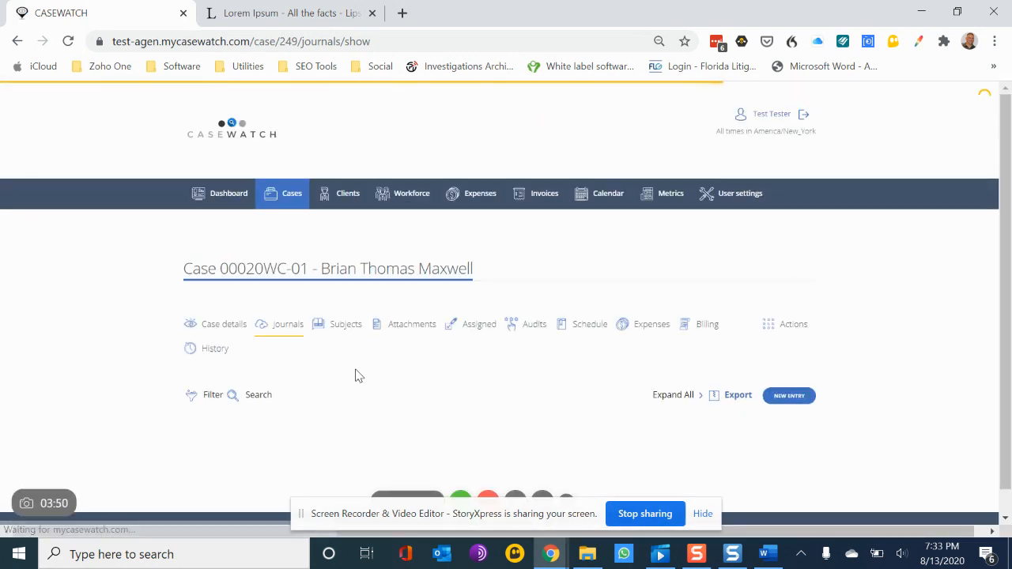
Step: Open the journal entry for editing and expand its body editor
scroll(421, 375, "down", 1)
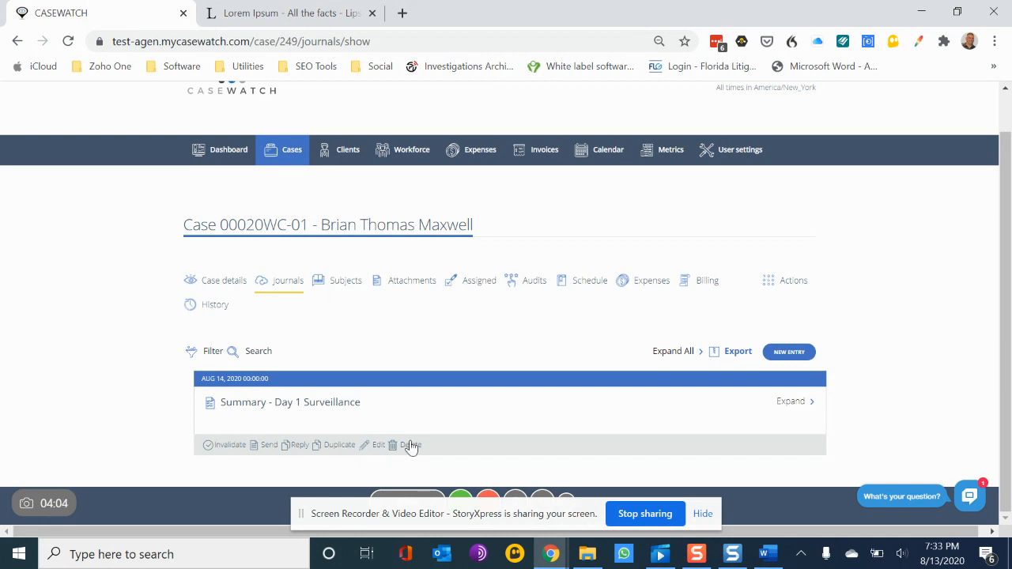
left_click(378, 446)
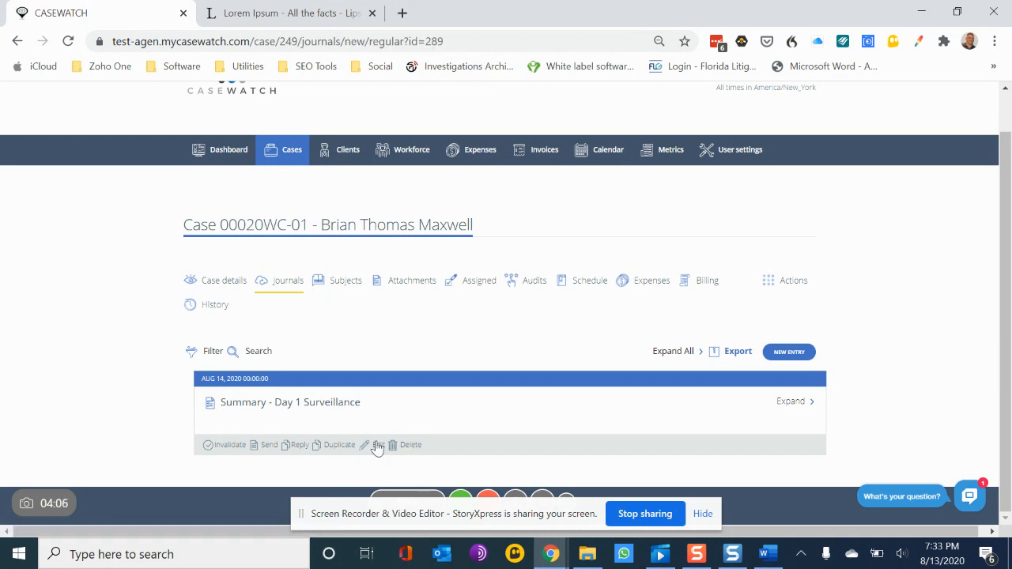
scroll(755, 424, "down", 3)
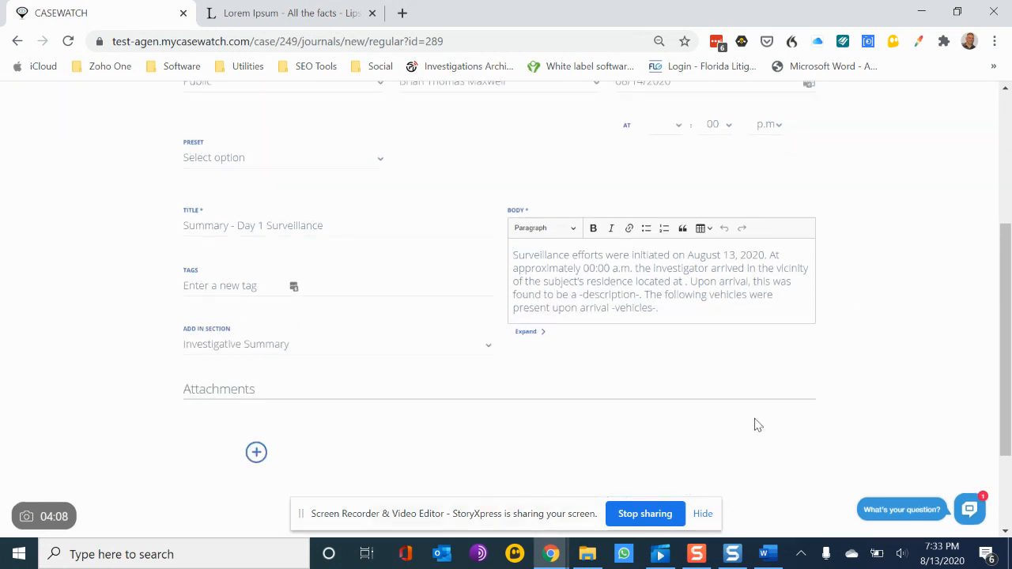
left_click(588, 249)
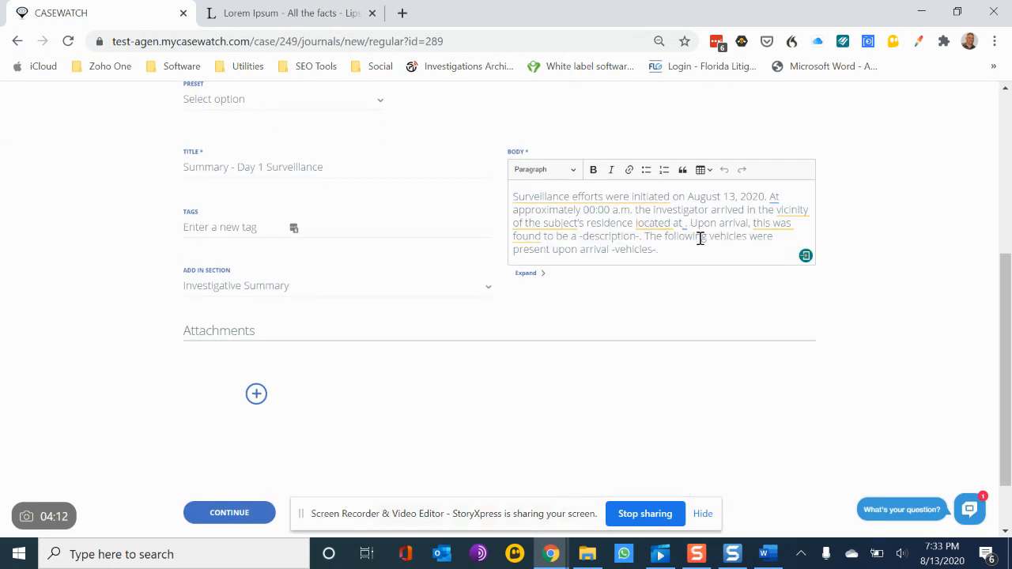
left_click(531, 275)
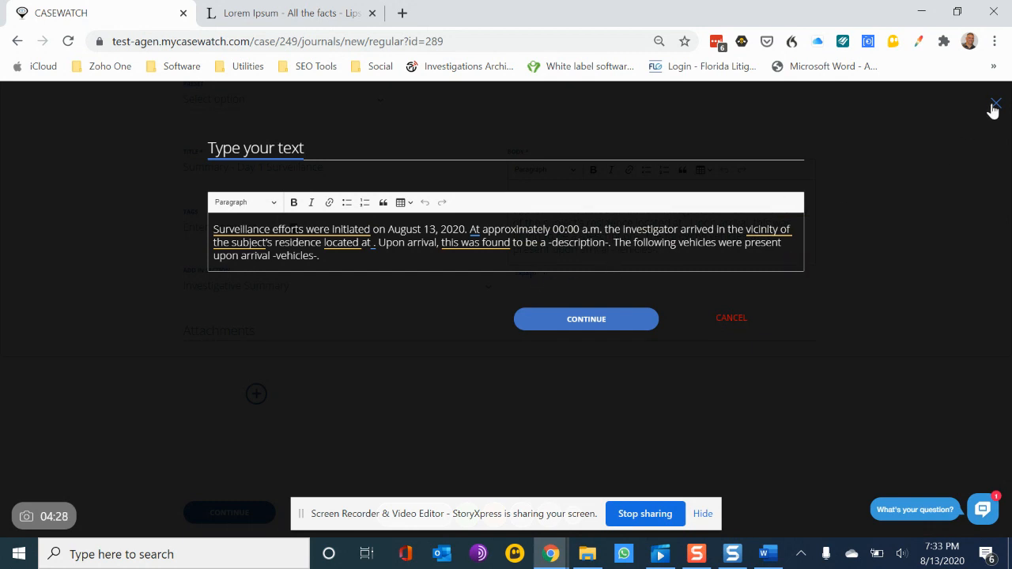
Step: Append uioshfuwehfUIEHPFUIH to the end of the body text and close the expanded editor
left_click(463, 268)
type("uioshfuwehf")
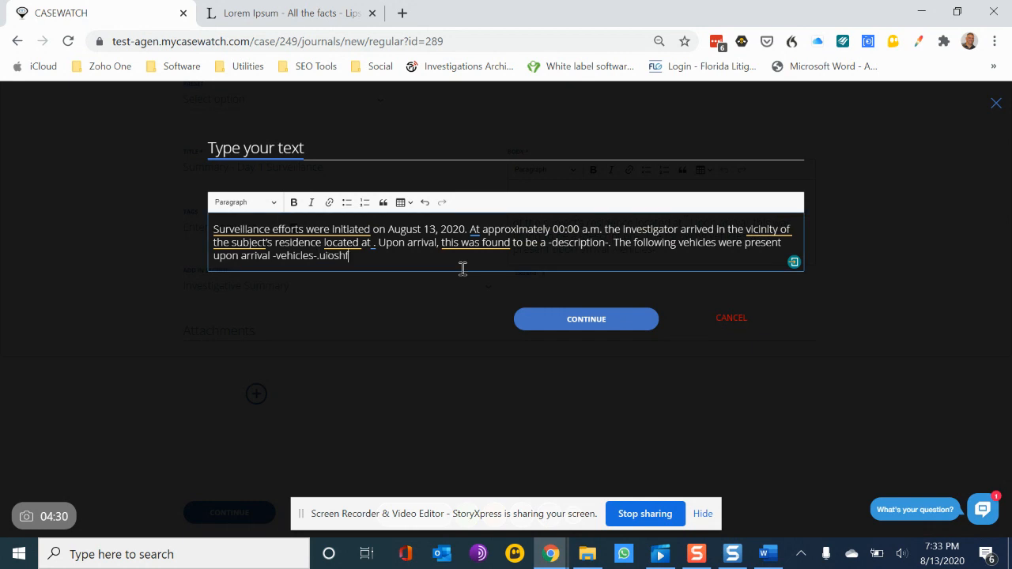
key("Caps_Lock")
type("UIEHPFUIH")
left_click(589, 320)
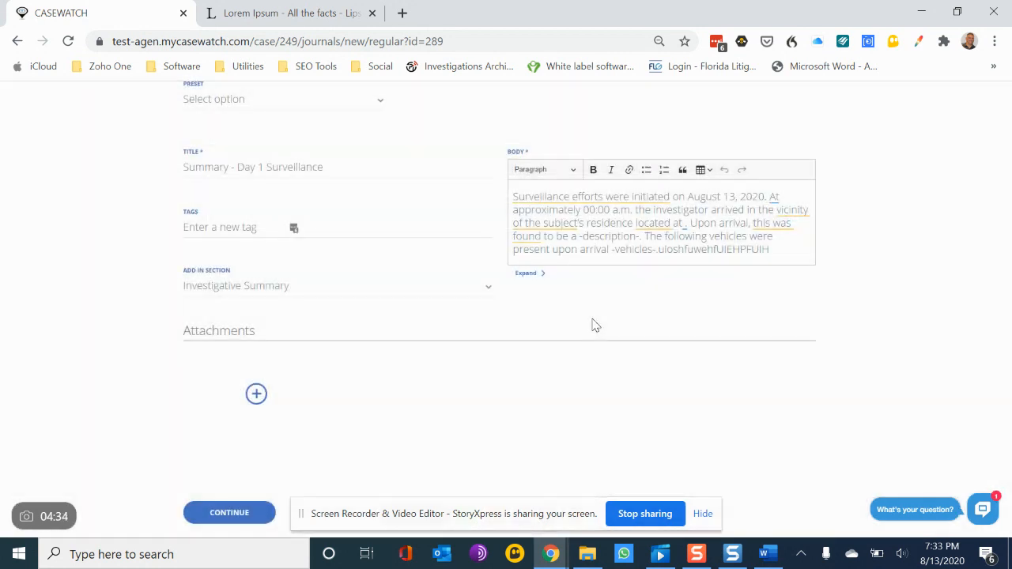
scroll(655, 410, "down", 1)
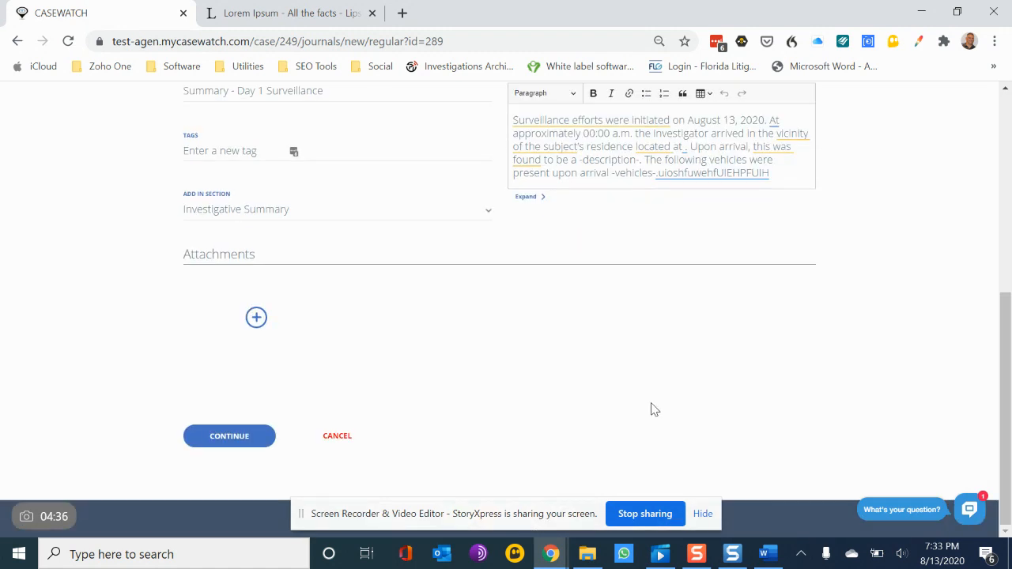
Step: Save the edited journal entry and expand it to review its body text and attachments
left_click(229, 437)
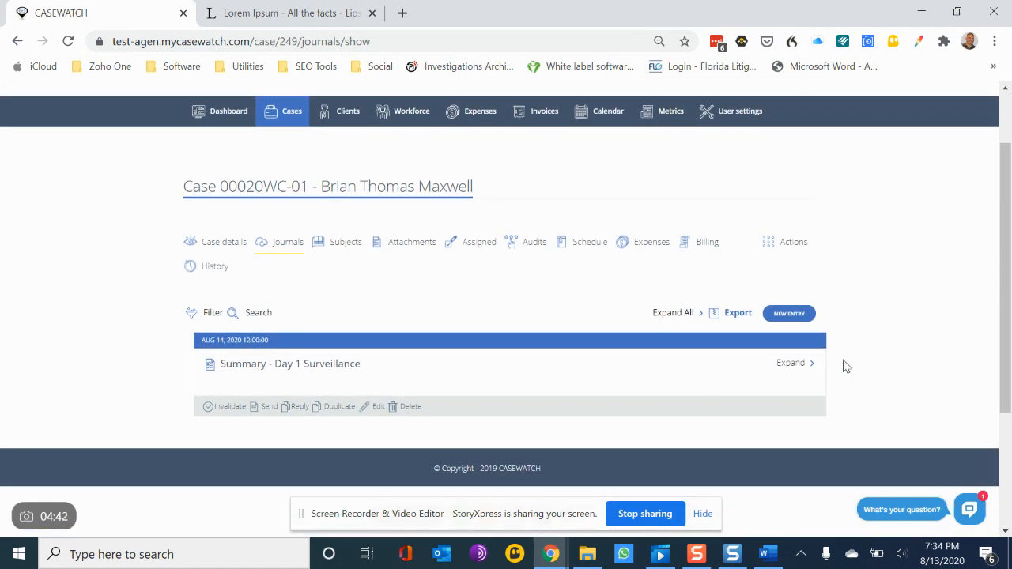
left_click(794, 367)
scroll(798, 372, "down", 2)
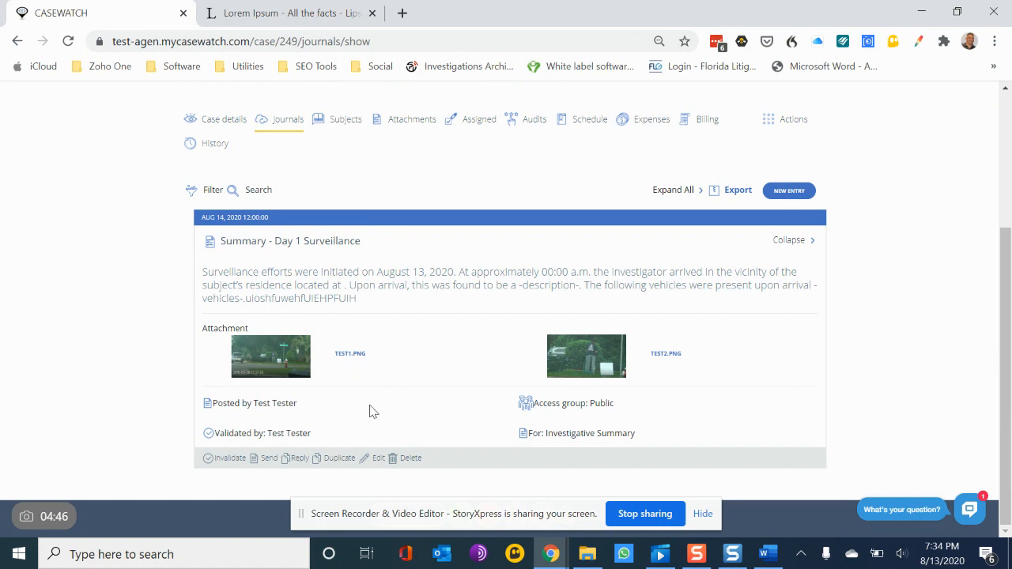
scroll(495, 362, "up", 2)
scroll(497, 364, "down", 2)
Step: Start a new journal entry of the Chronological Order of Events type
left_click(799, 192)
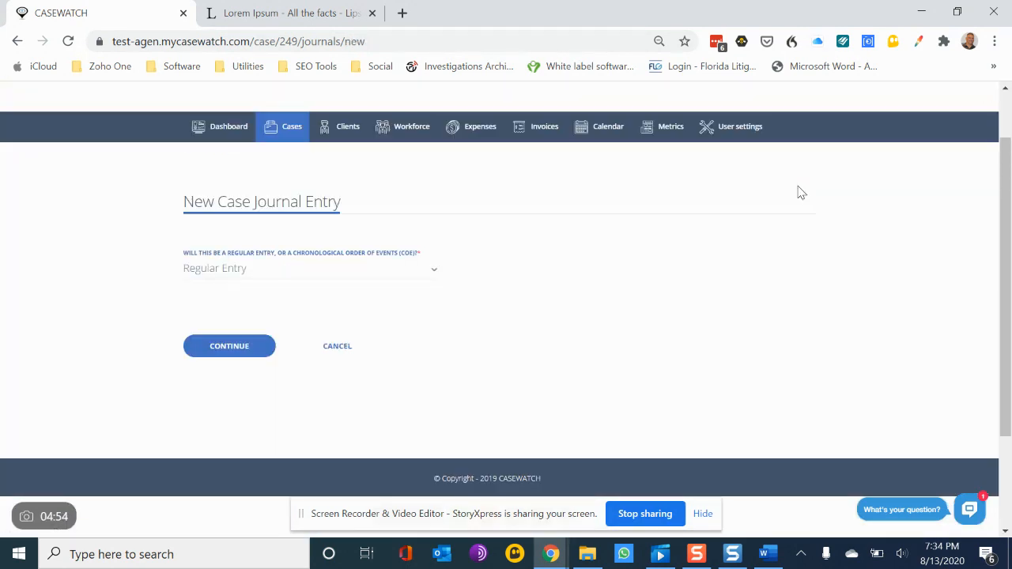
left_click(360, 270)
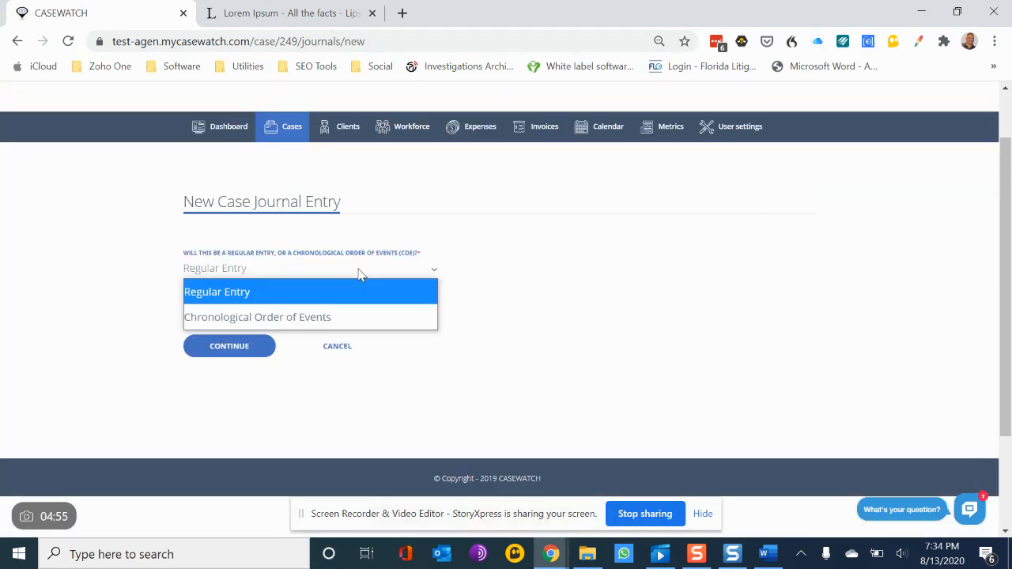
left_click(345, 320)
left_click(240, 354)
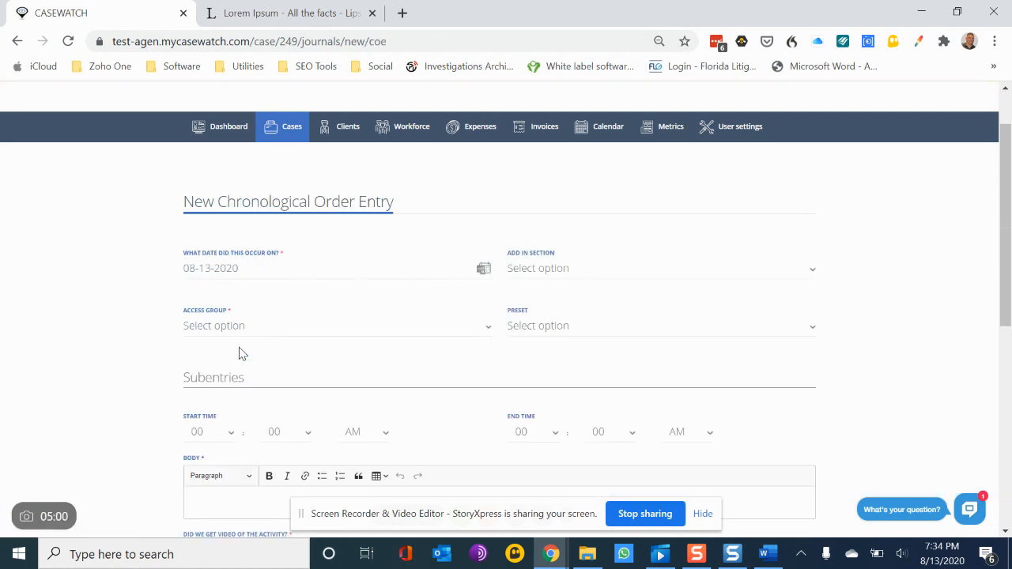
Step: Set the entry's section to Investigative Details and its access group to Public
left_click(794, 272)
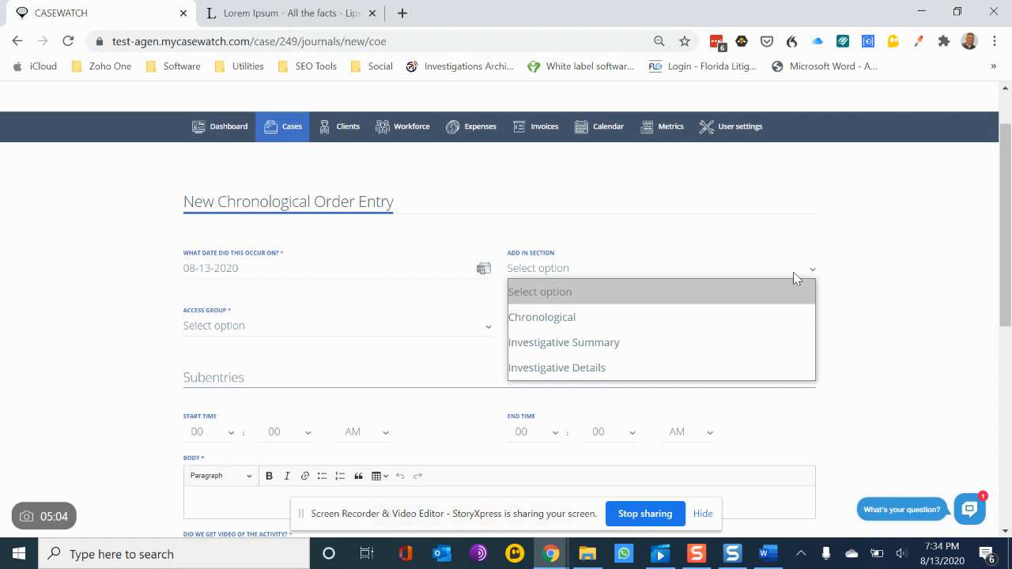
left_click(776, 370)
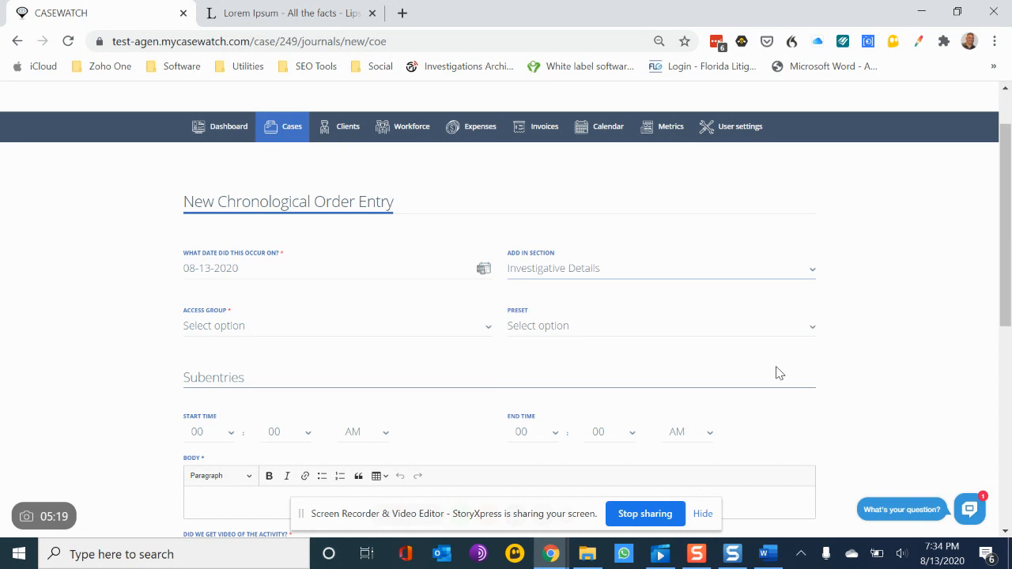
left_click(332, 335)
left_click(312, 375)
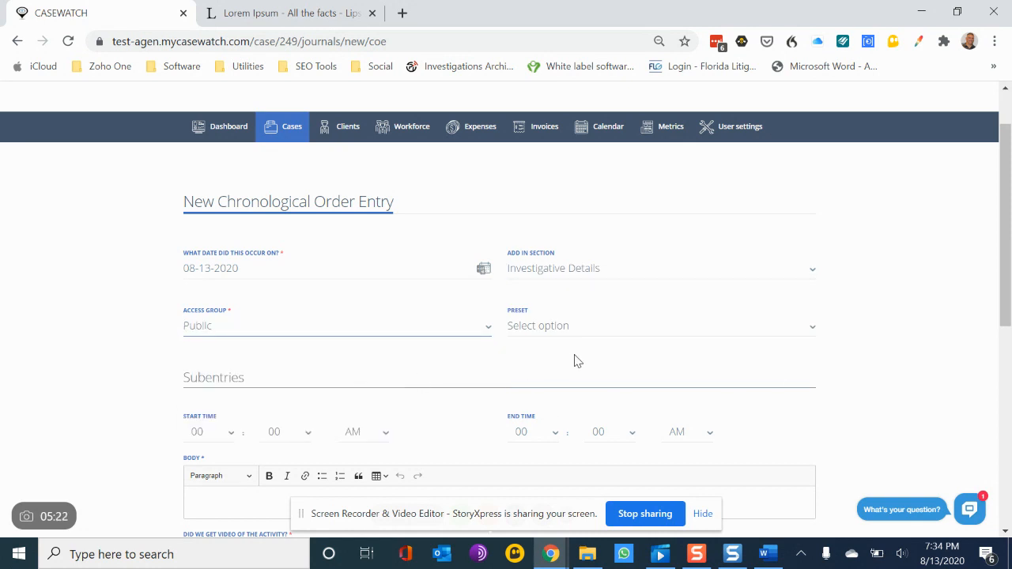
Step: Apply the Test J preset to fill the subentry body
left_click(617, 325)
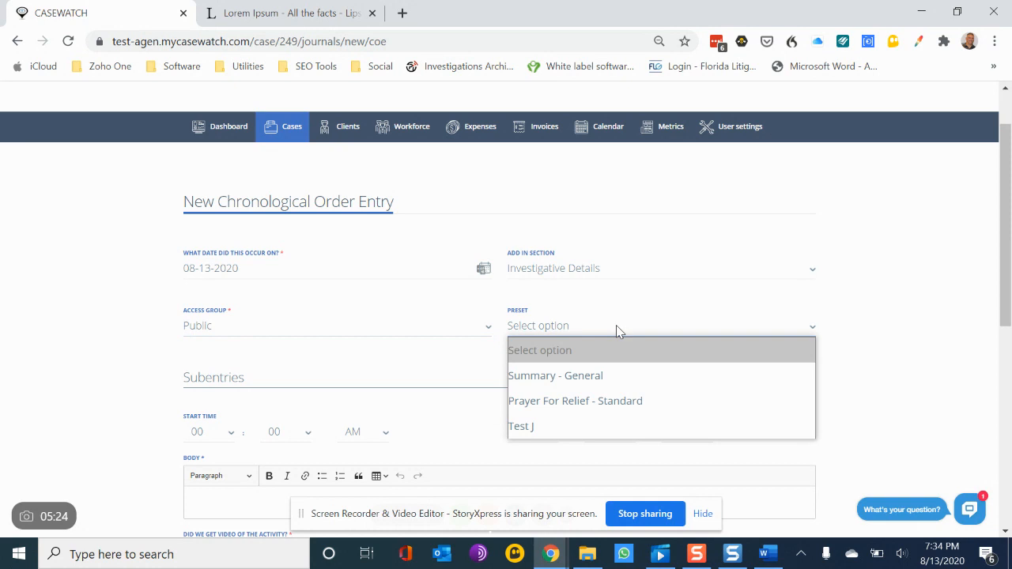
scroll(877, 330, "down", 3)
scroll(709, 267, "up", 1)
left_click(623, 209)
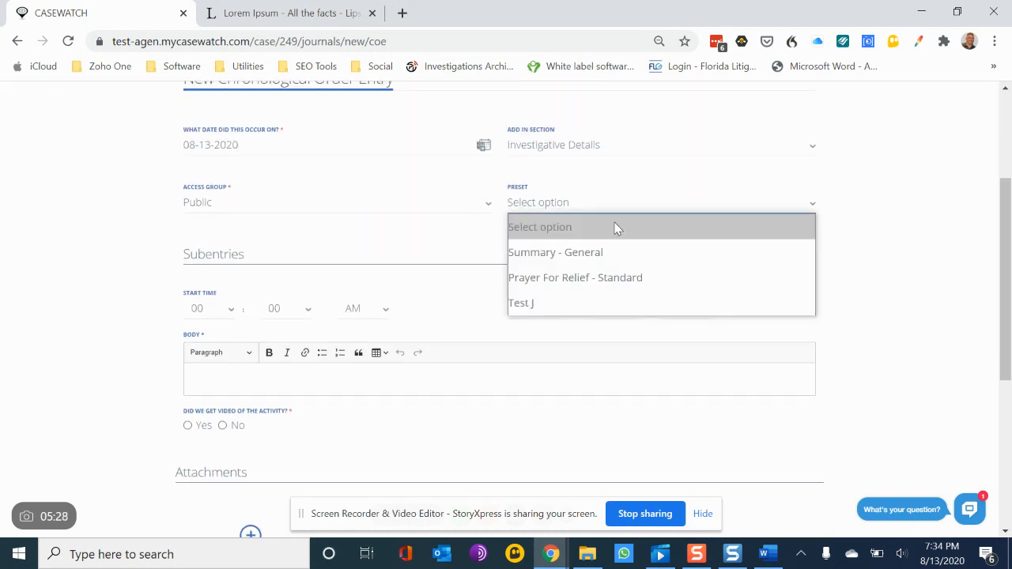
left_click(590, 303)
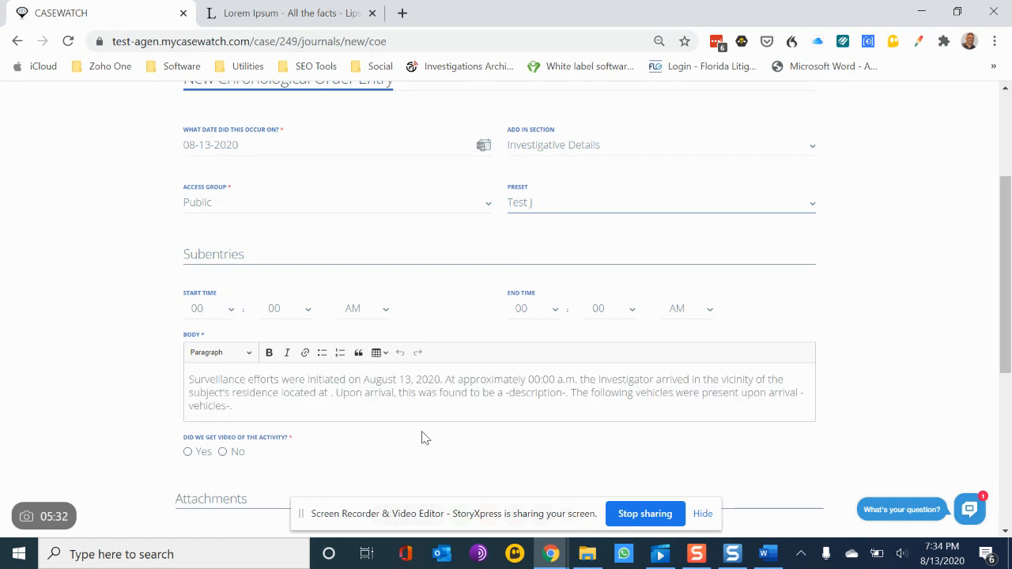
Step: Set the subentry's start time to 06:00 AM and its end time to 08:00 AM
scroll(422, 438, "down", 1)
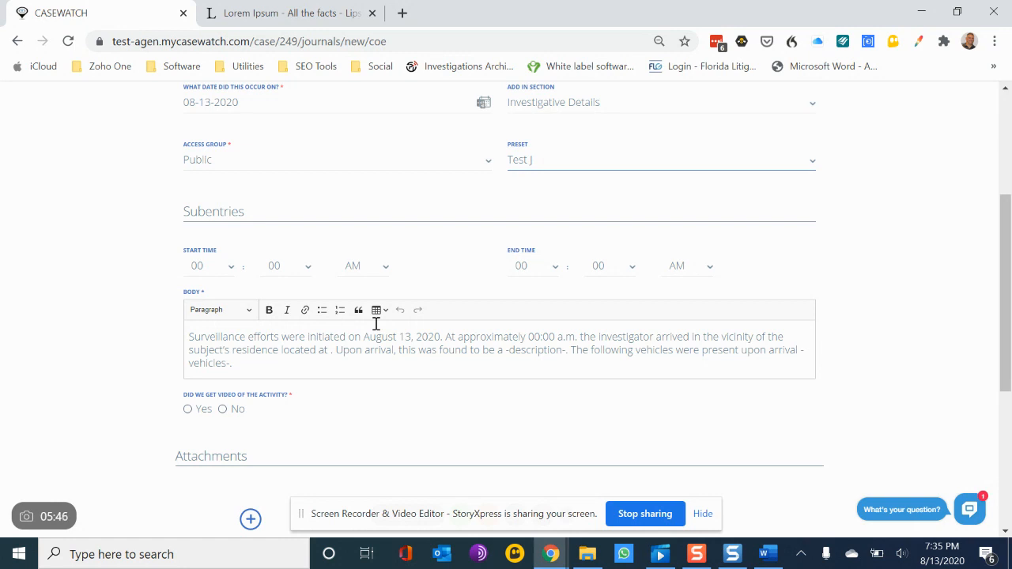
left_click(230, 268)
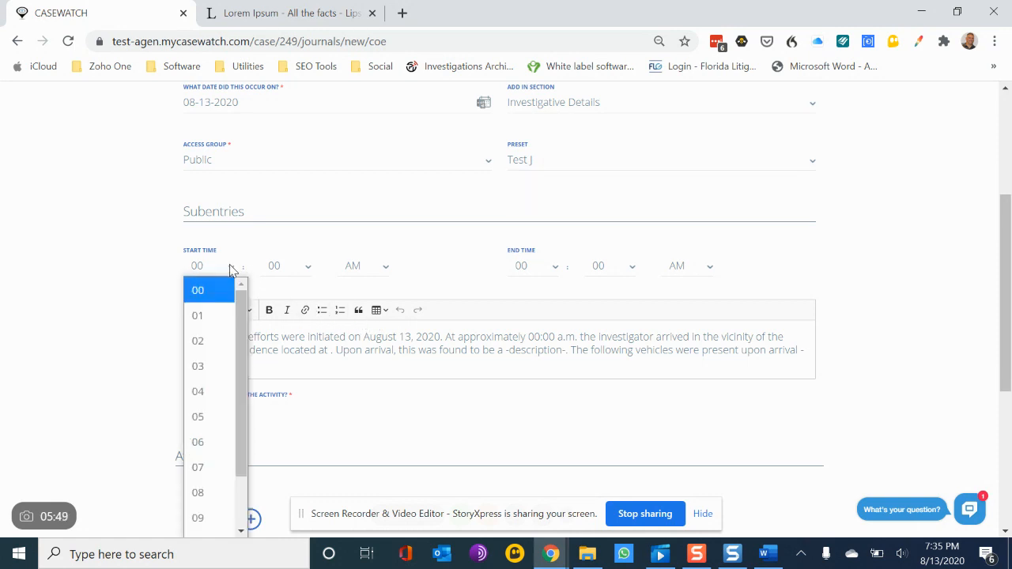
left_click(211, 443)
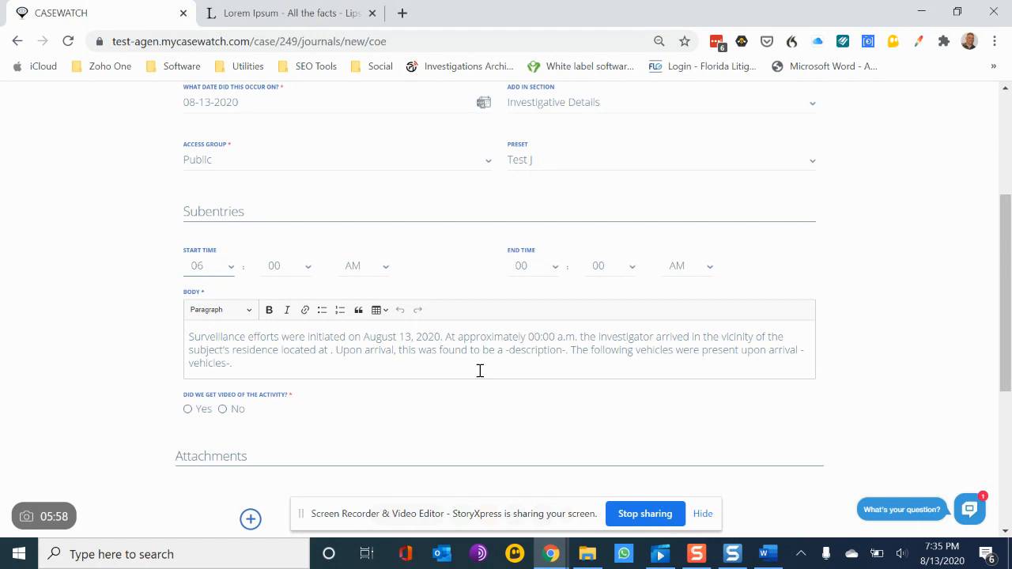
left_click(553, 266)
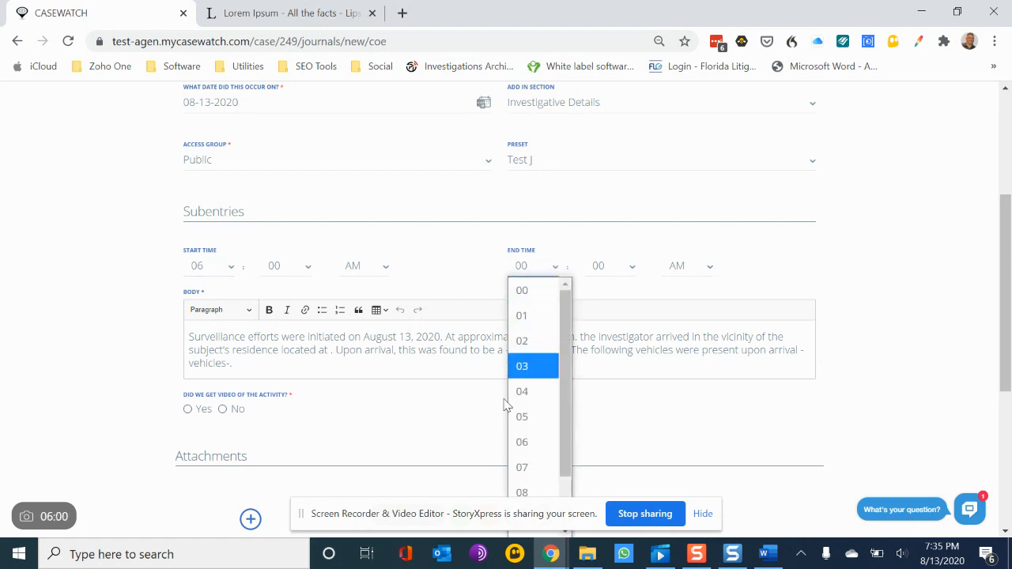
scroll(507, 406, "down", 1)
left_click(529, 204)
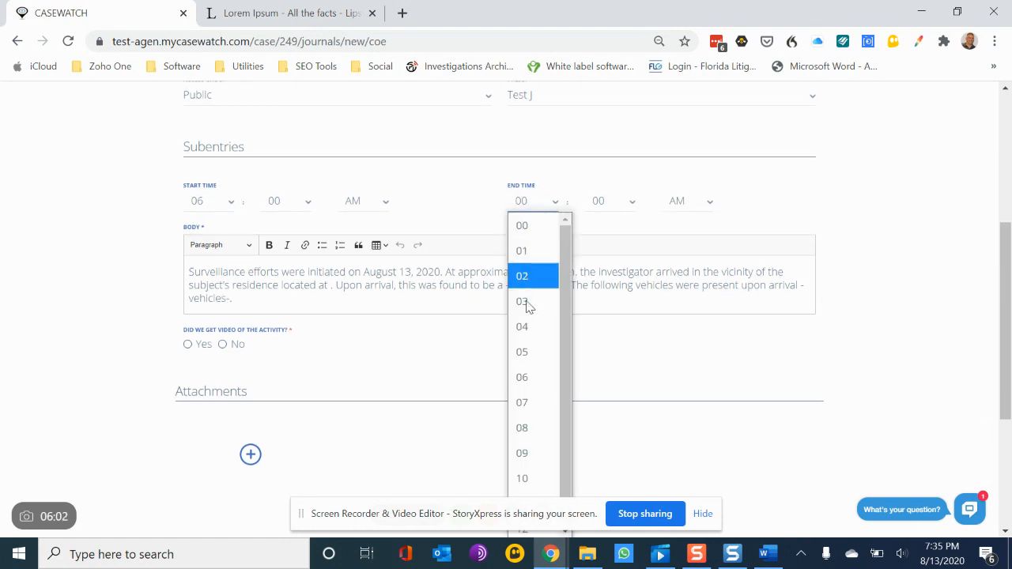
left_click(524, 432)
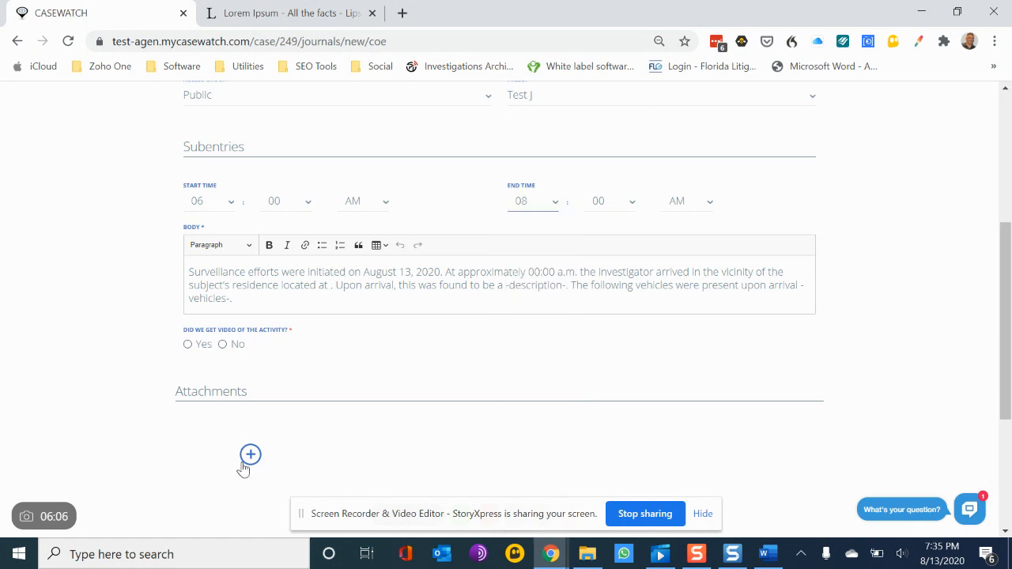
Step: Add the subentry and review it in the subentries preview
scroll(341, 395, "down", 3)
left_click(285, 412)
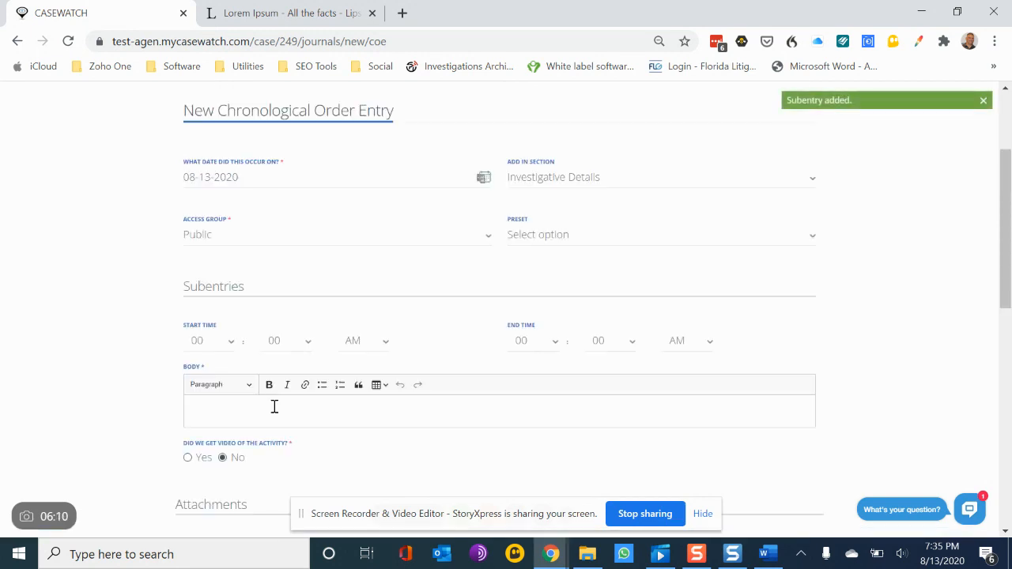
scroll(274, 407, "down", 8)
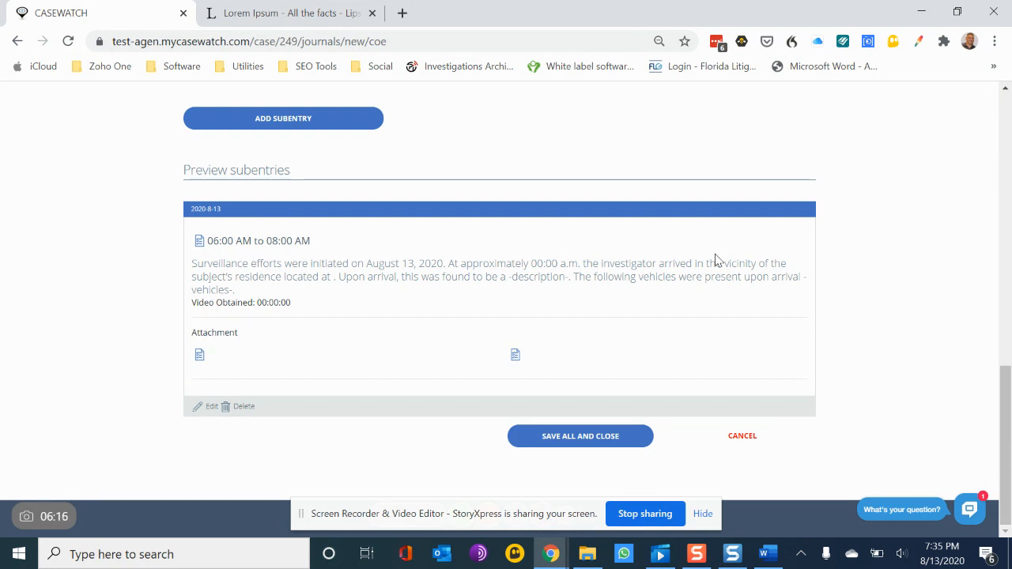
scroll(552, 260, "up", 9)
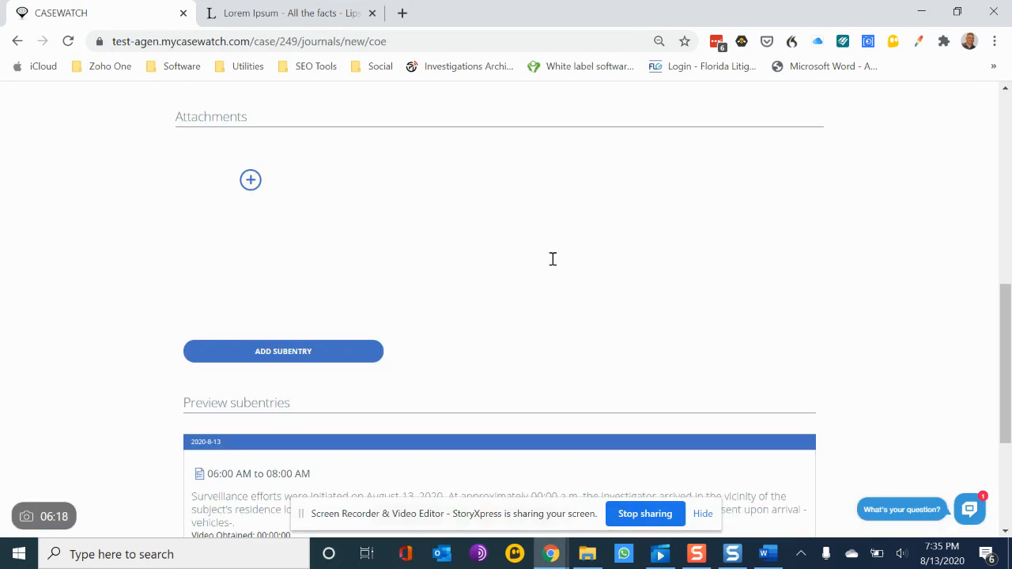
scroll(552, 261, "down", 3)
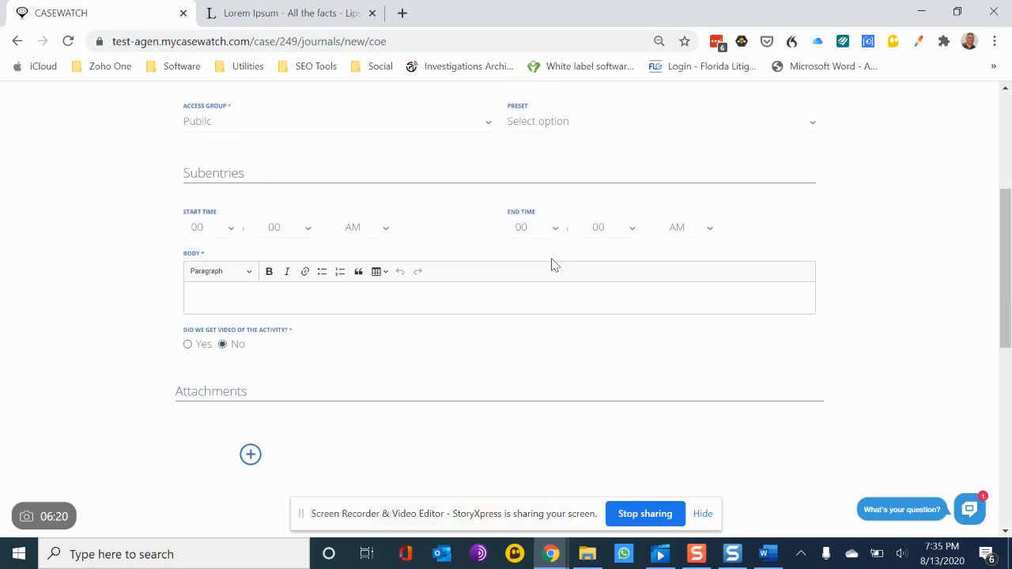
Step: Set the next subentry's start hour to 10 and paste a StoryXpress video link into its body
left_click(225, 229)
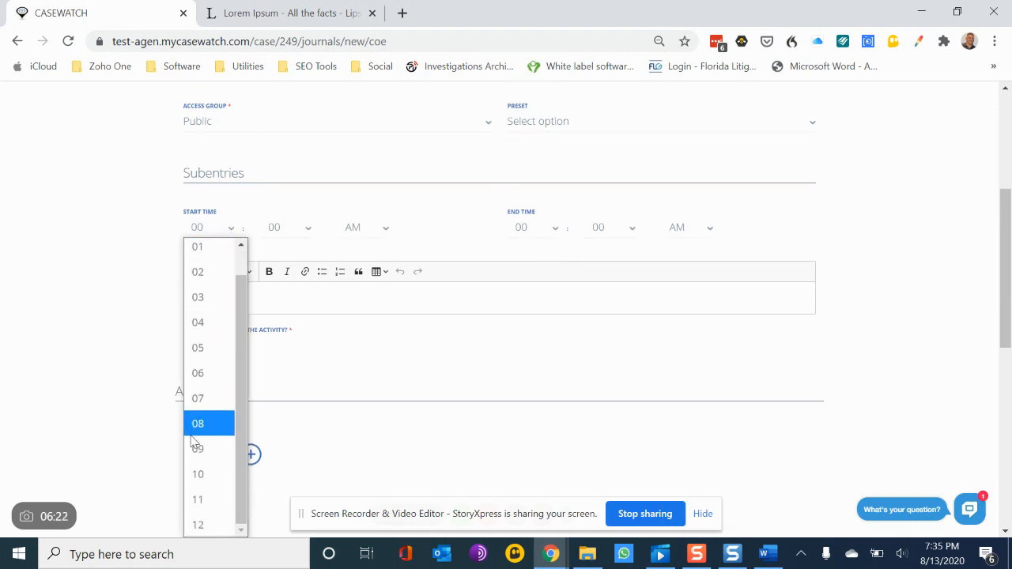
left_click(198, 477)
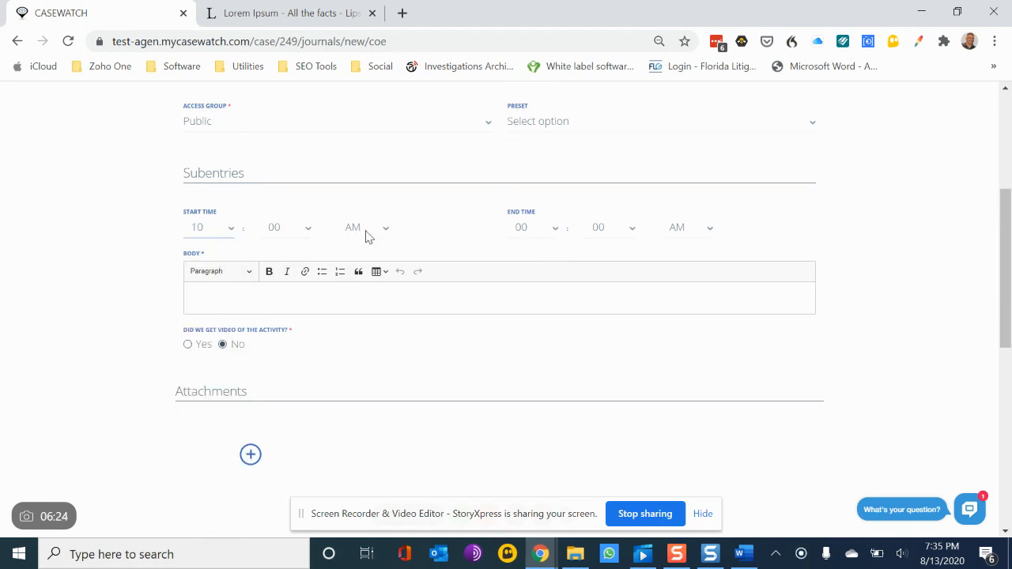
left_click(293, 296)
type("https://storyxpress.co/video/kdtf6q7ajt9qp8qr9")
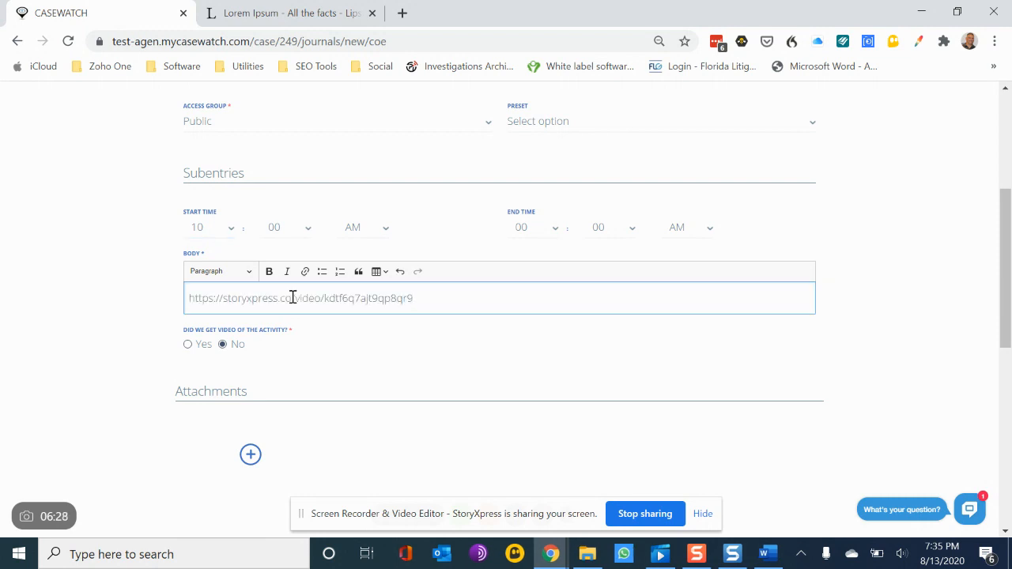
Step: Apply the Summary - General preset to the body and mark that video of the activity was obtained
left_click(671, 119)
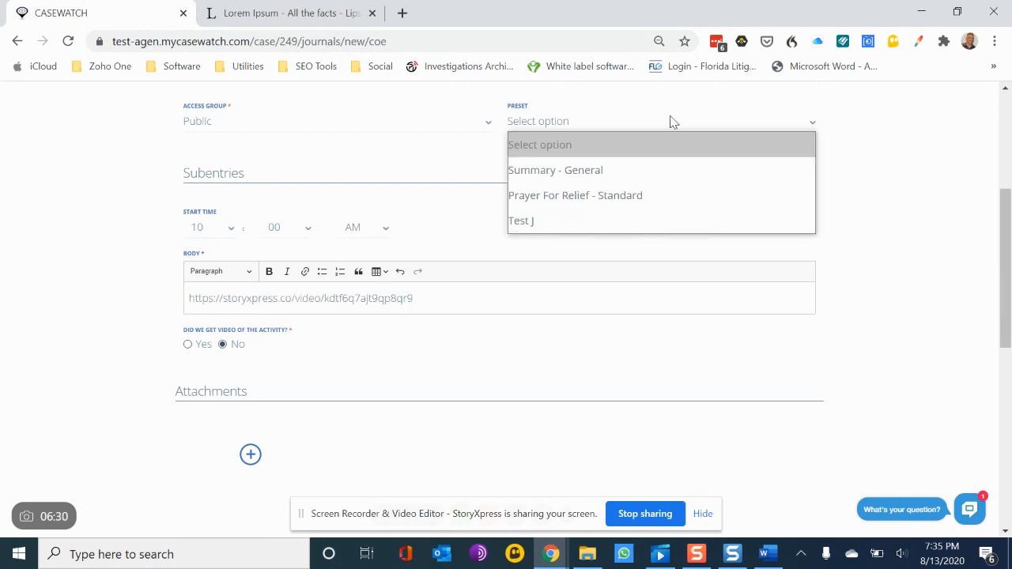
left_click(653, 175)
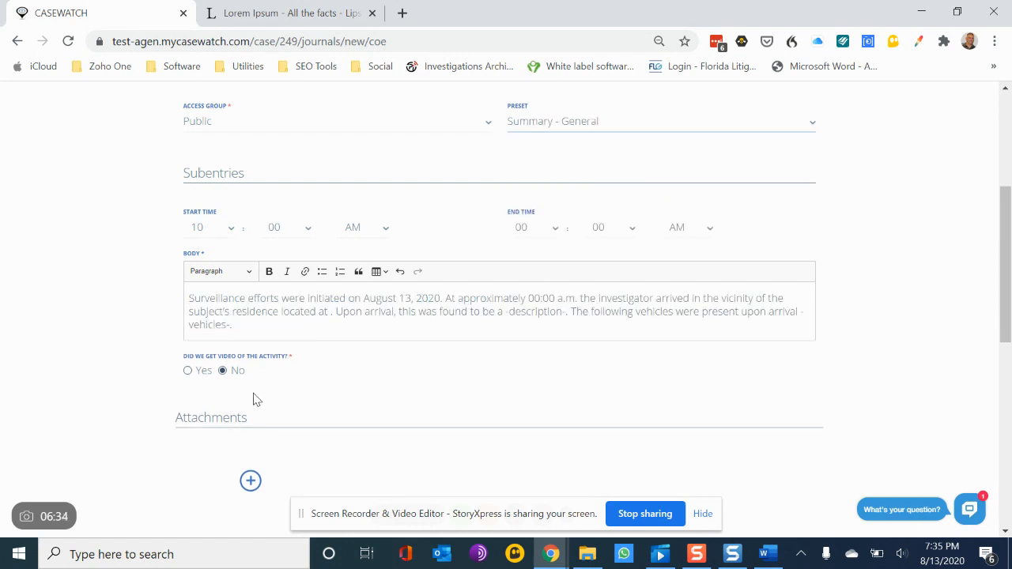
left_click(188, 370)
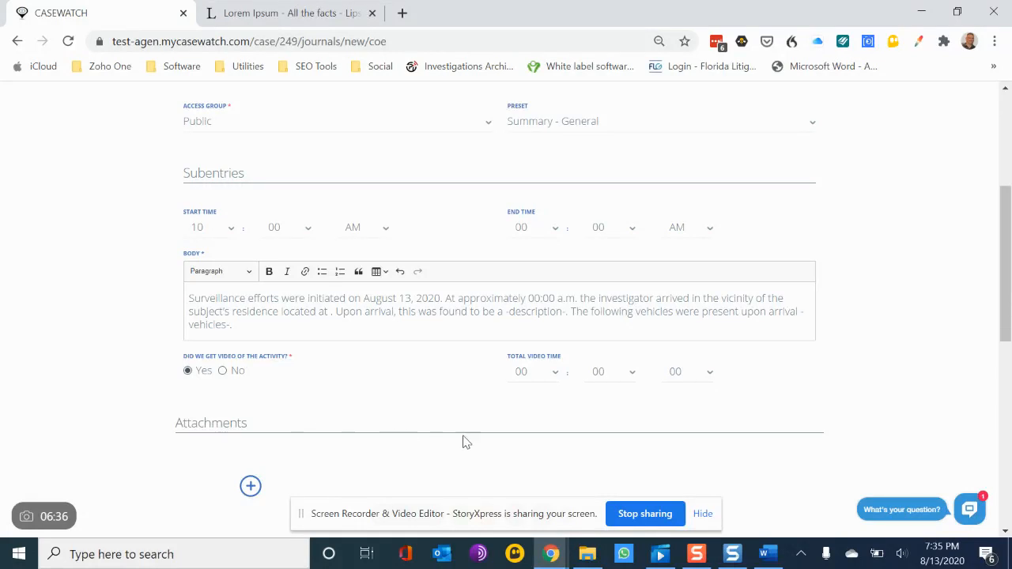
Step: Set the total video time to 00:04:07
left_click(632, 372)
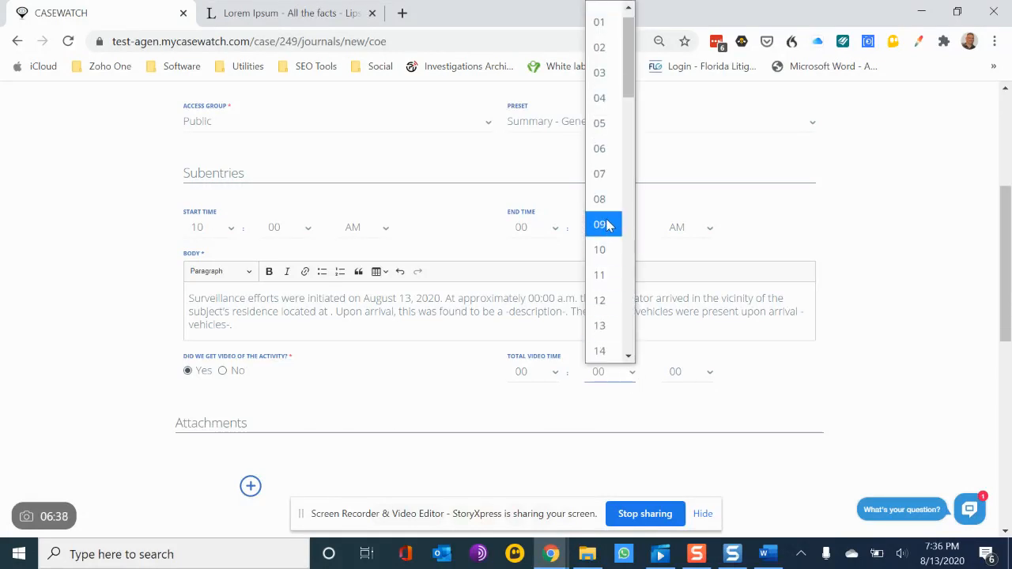
left_click(599, 98)
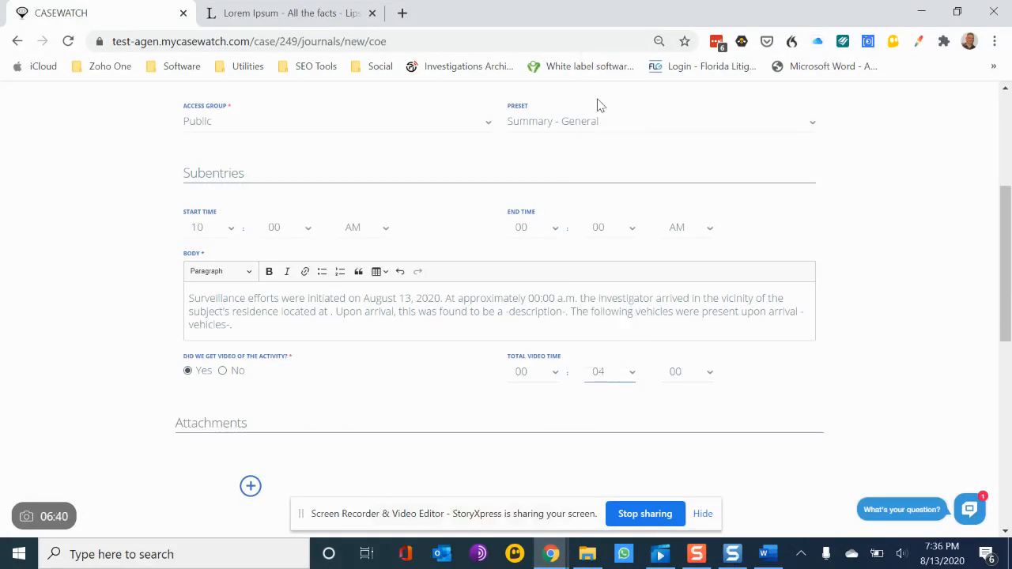
left_click(685, 373)
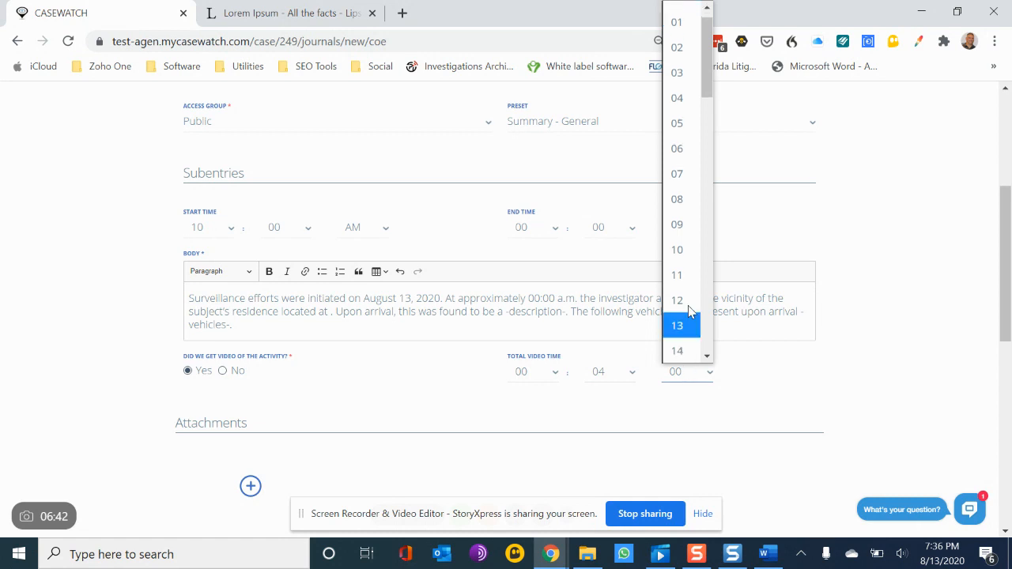
left_click(684, 176)
Step: Attach test2.png from the Desktop to the subentry
scroll(567, 449, "down", 3)
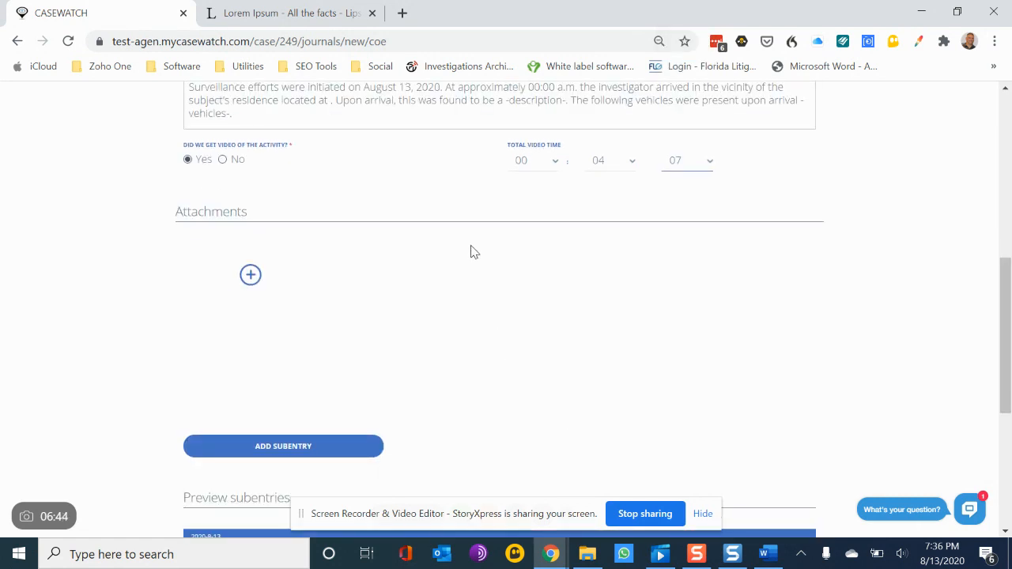
left_click(250, 274)
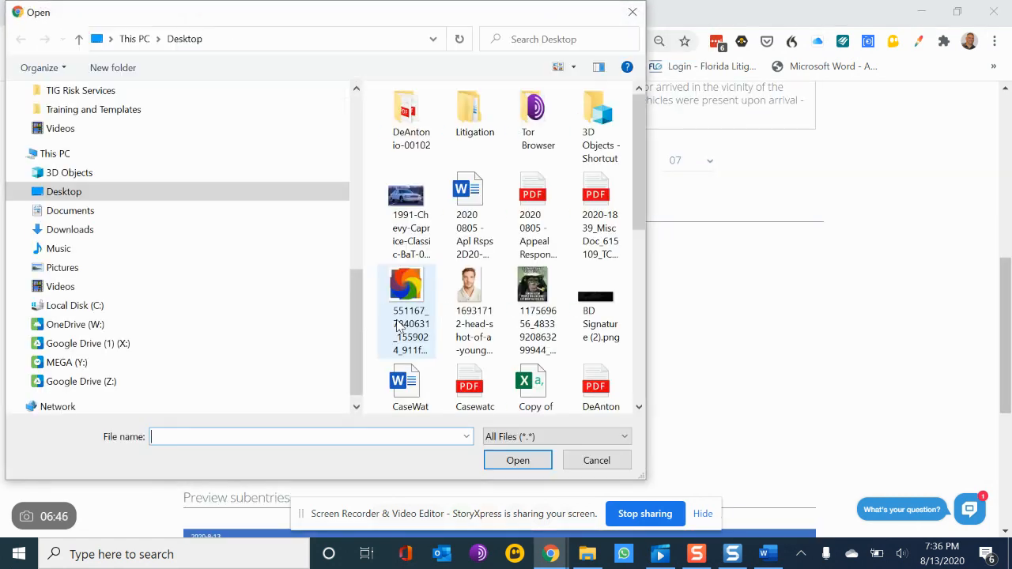
scroll(399, 327, "down", 5)
left_click(469, 364)
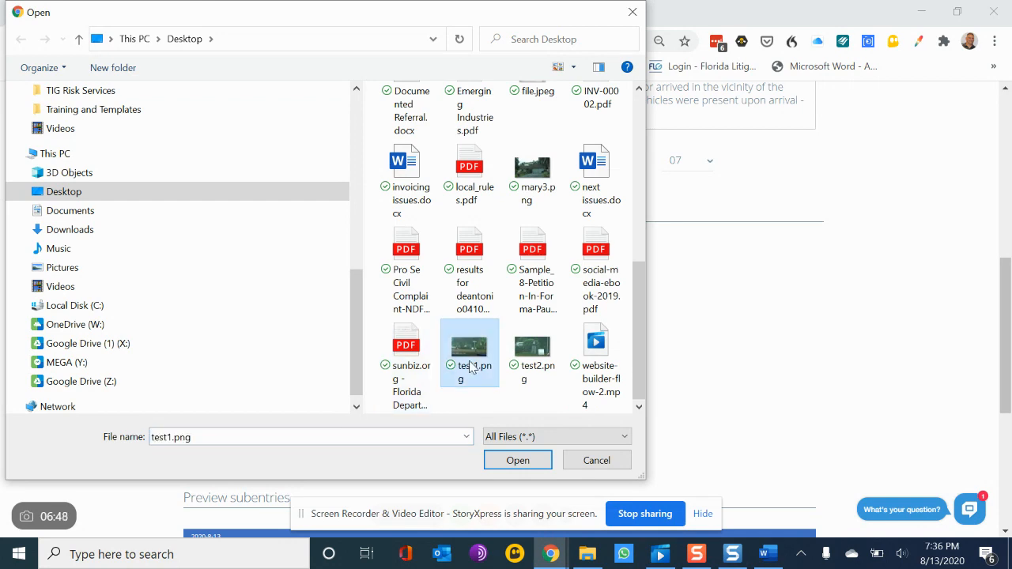
left_click(529, 360)
double_click(530, 360)
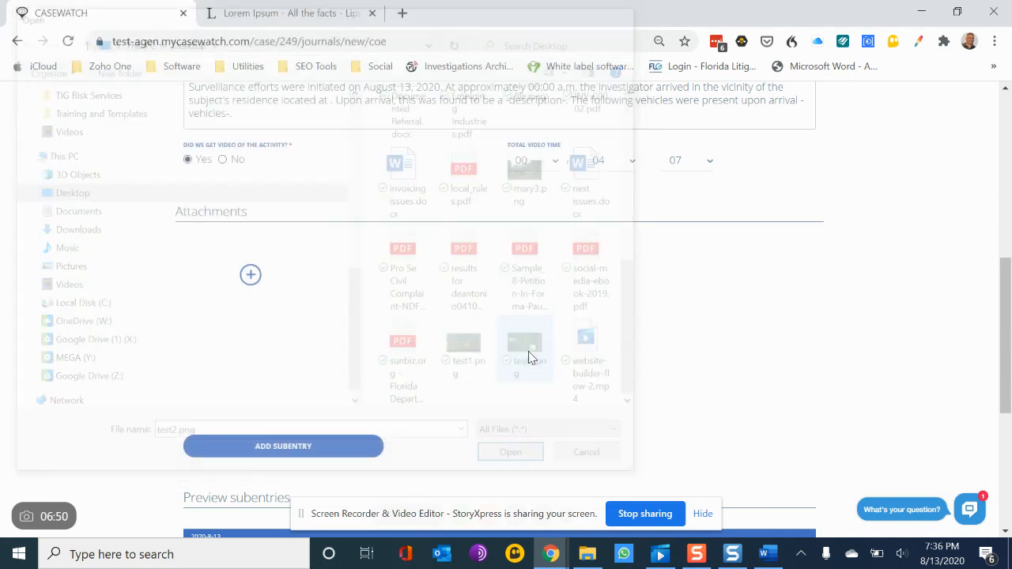
left_click(416, 275)
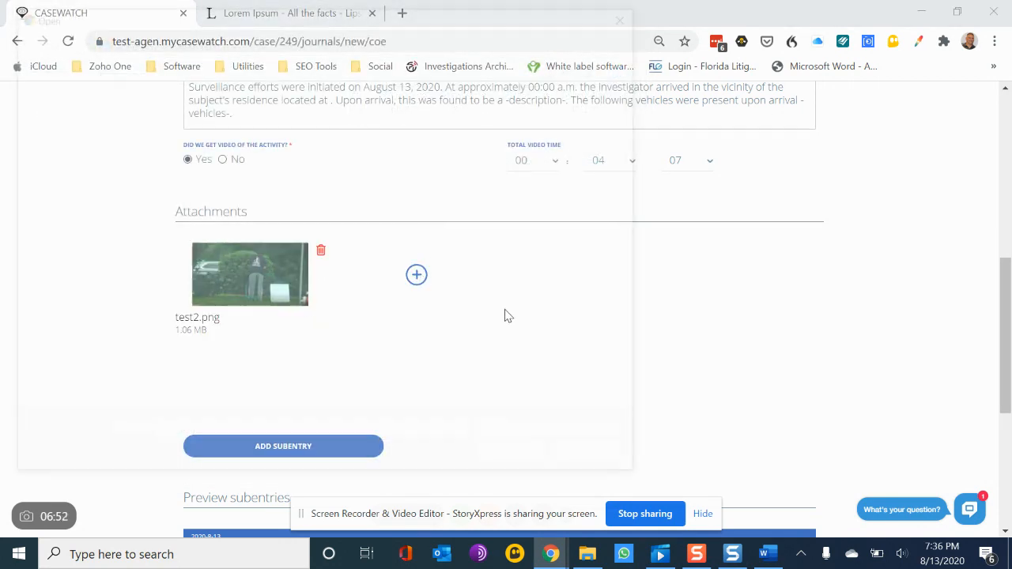
Step: Attach test1.png from the Desktop to the subentry and add the subentry to the entry
scroll(516, 348, "down", 6)
double_click(473, 362)
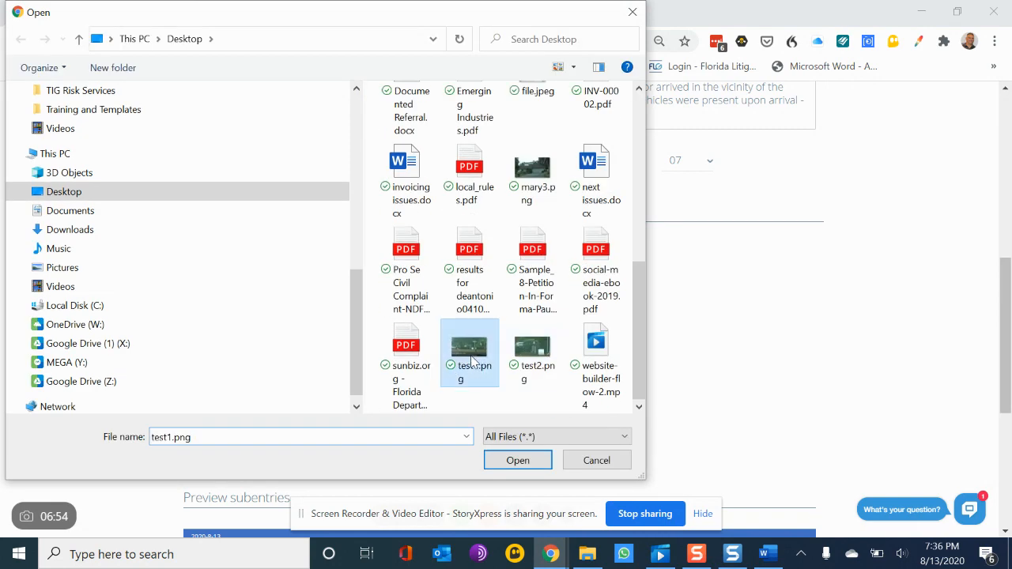
left_click(285, 450)
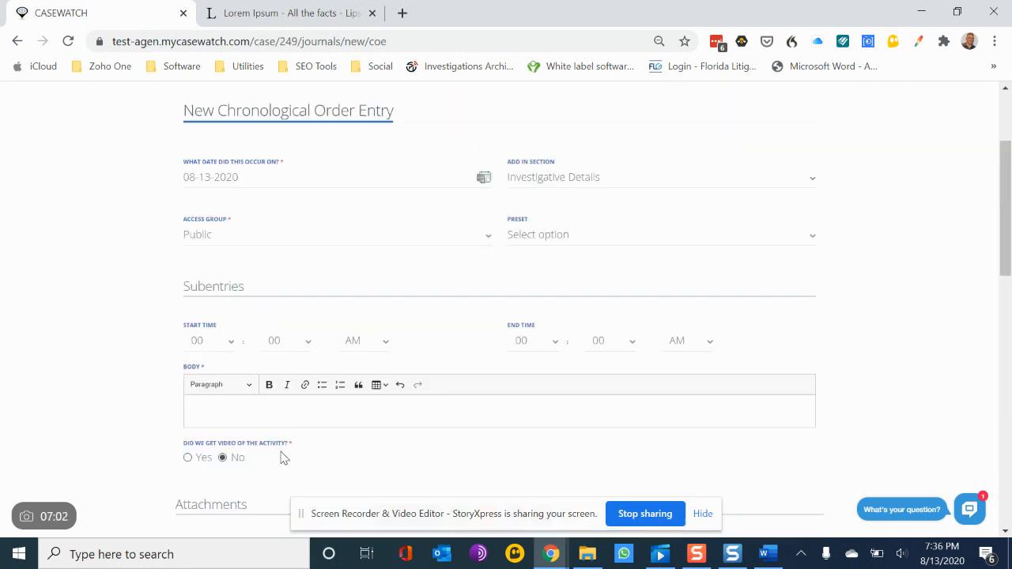
Step: Review the added subentries in the preview list
scroll(284, 458, "down", 8)
scroll(284, 458, "down", 3)
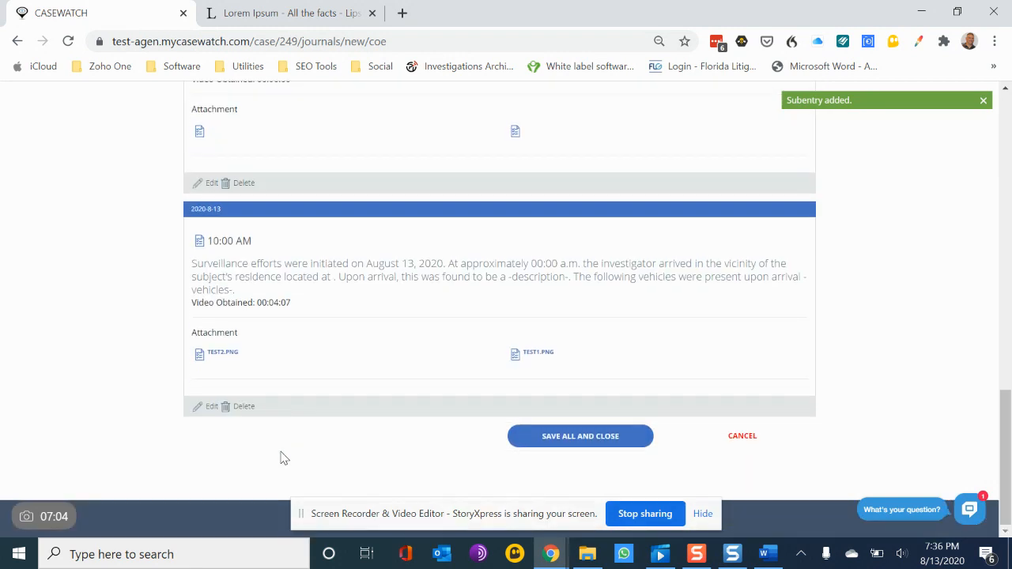
scroll(284, 458, "up", 2)
scroll(284, 458, "down", 1)
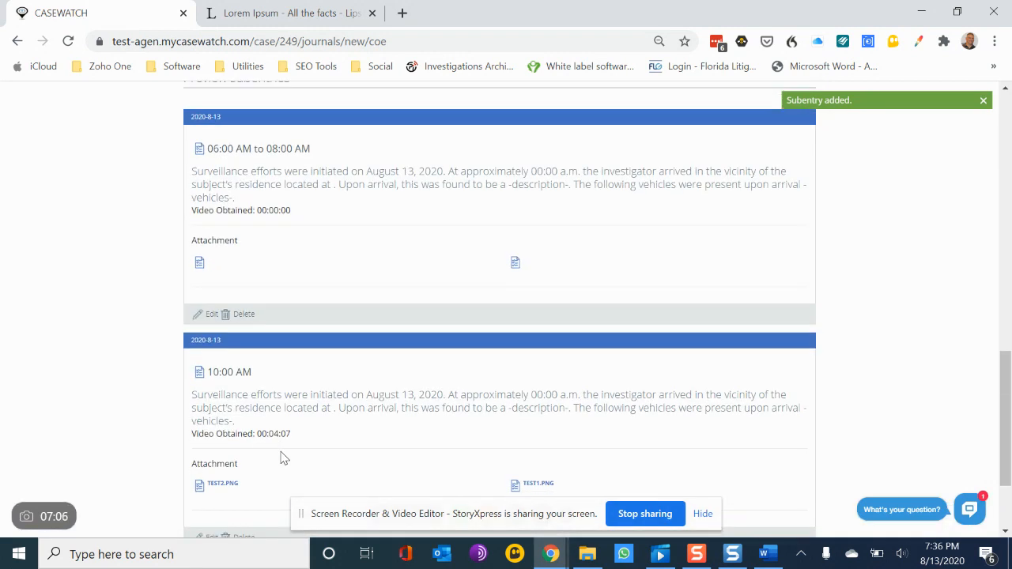
scroll(284, 458, "down", 1)
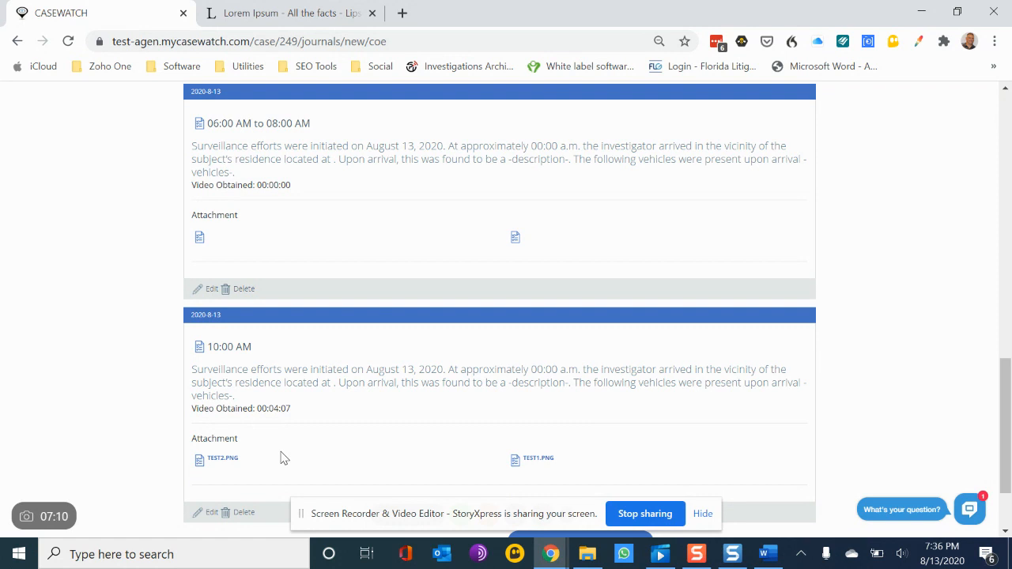
left_click_drag(284, 458, 390, 427)
scroll(391, 426, "up", 15)
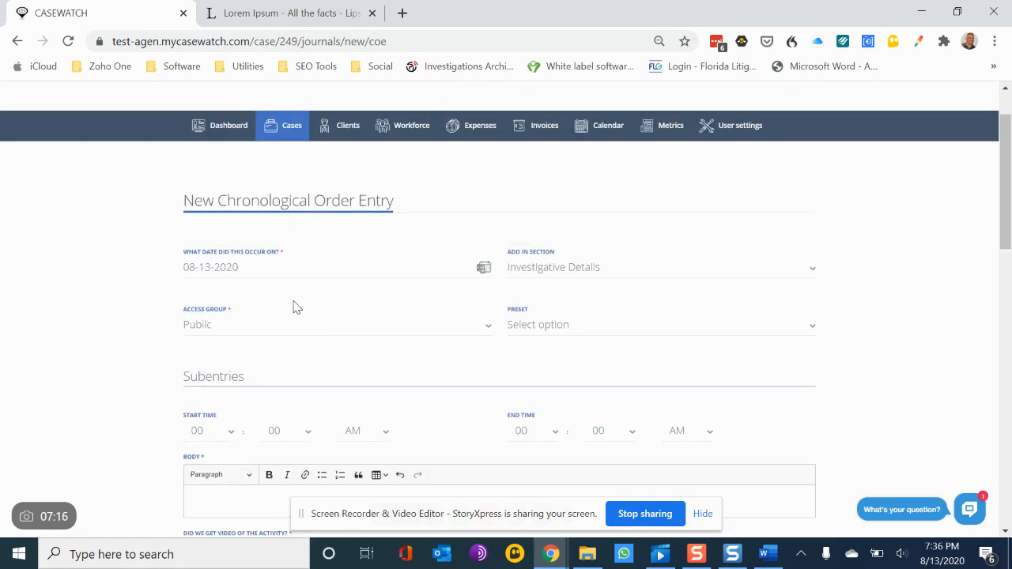
Step: Set the next subentry's start hour to 09 and apply the Prayer For Relief - Standard preset to its body
scroll(335, 372, "down", 2)
left_click(227, 330)
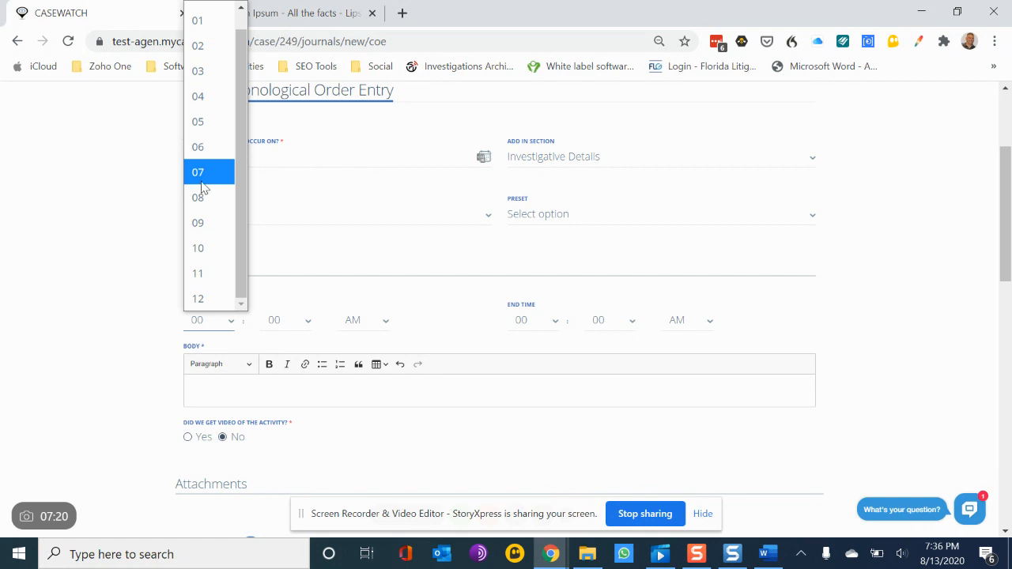
left_click(207, 228)
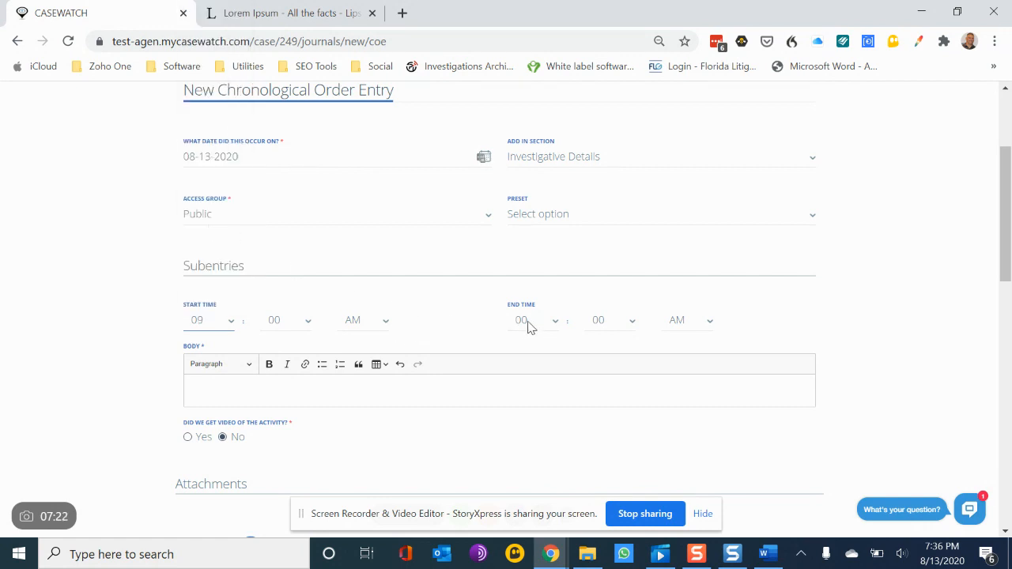
right_click(314, 394)
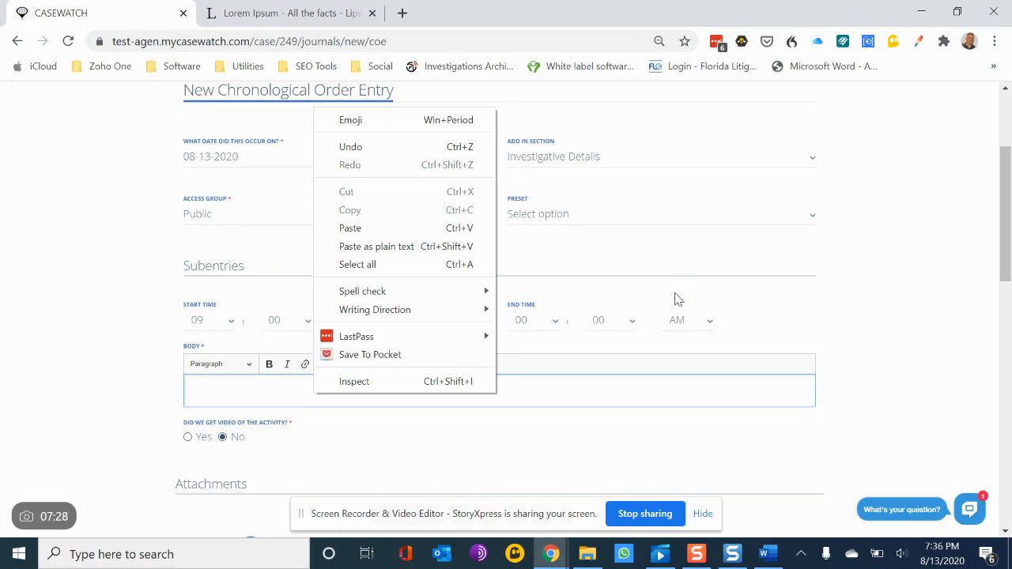
left_click(785, 311)
left_click(662, 222)
left_click(605, 287)
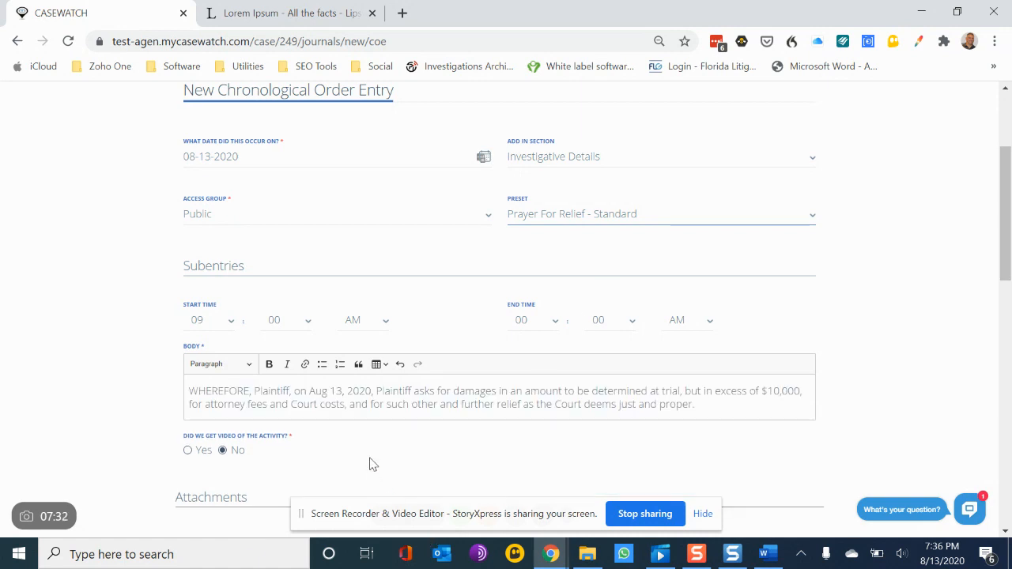
Step: Add the 09 AM subentry and review all subentries in the preview list
scroll(371, 461, "down", 5)
left_click(269, 279)
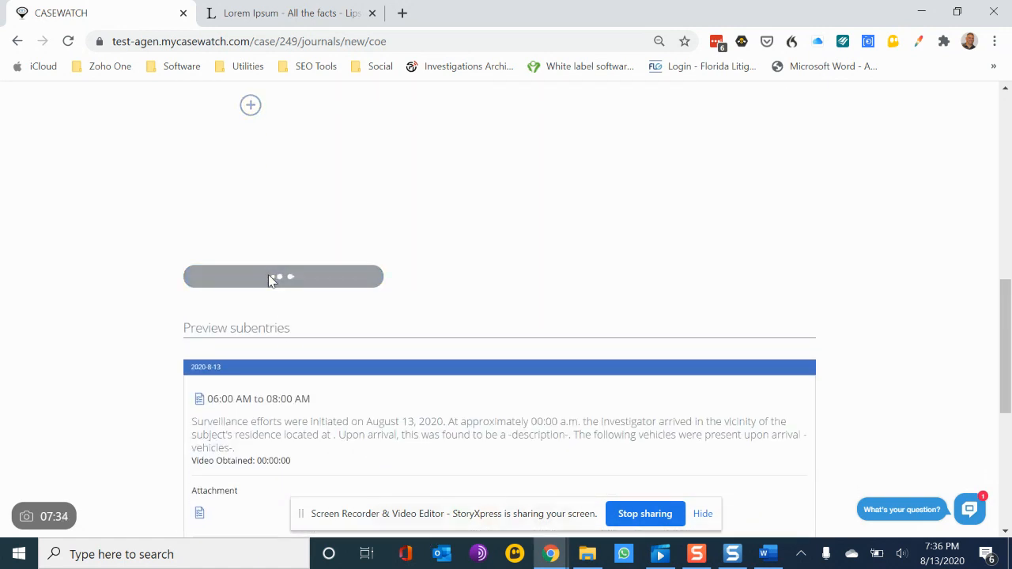
scroll(553, 321, "down", 10)
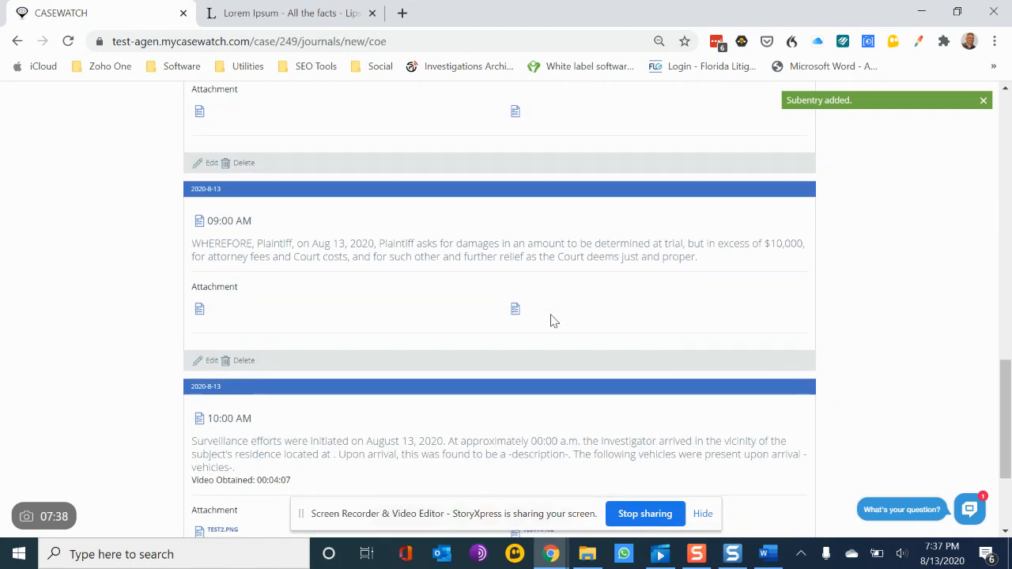
scroll(549, 321, "up", 3)
scroll(316, 269, "down", 2)
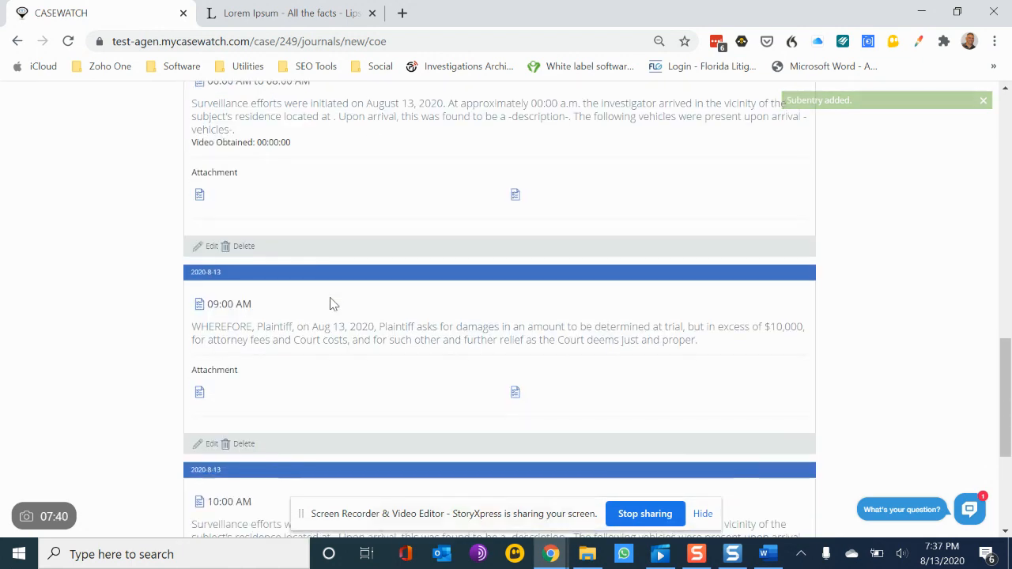
scroll(247, 310, "down", 2)
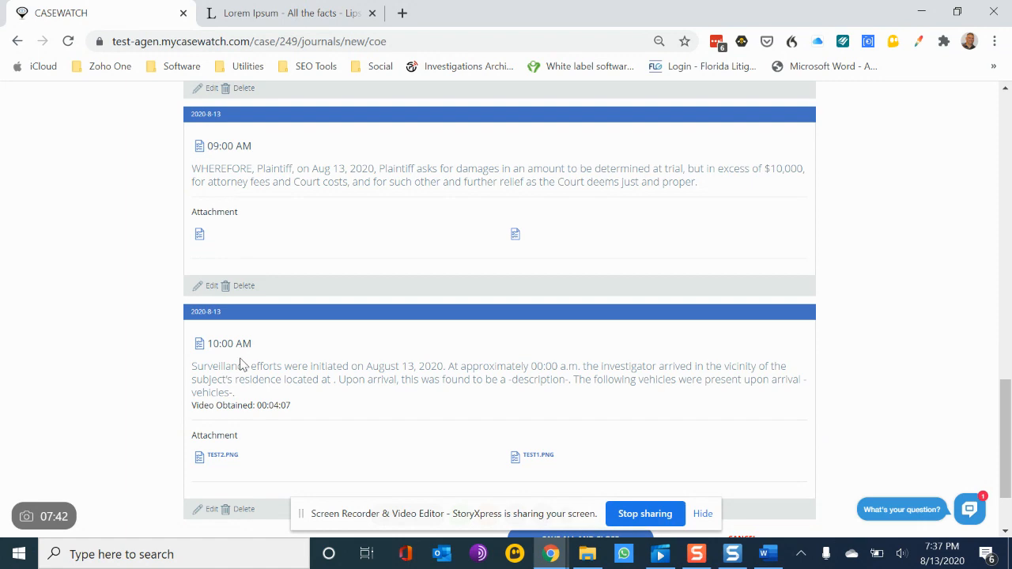
scroll(242, 365, "down", 2)
scroll(242, 365, "up", 2)
scroll(242, 364, "down", 2)
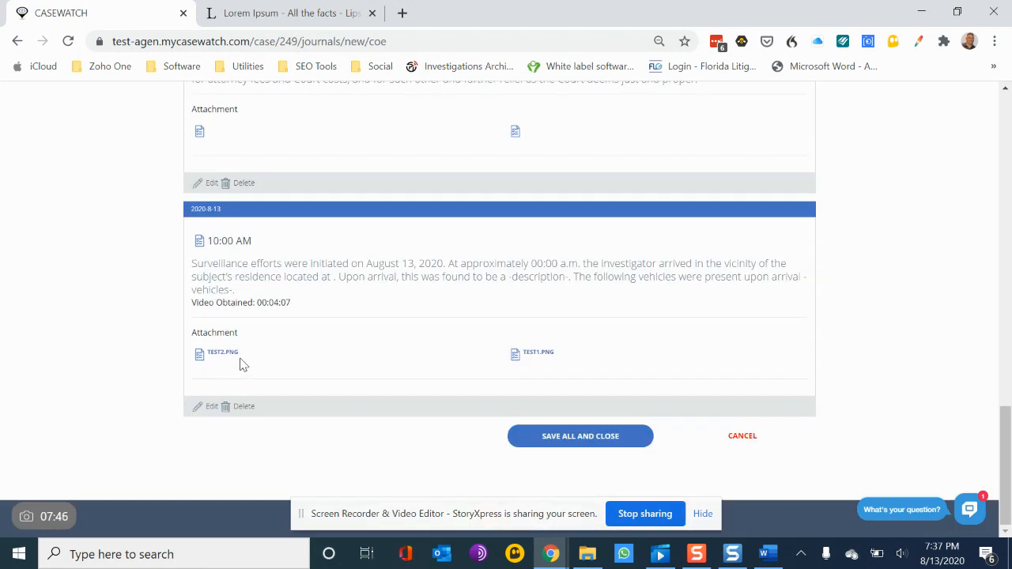
scroll(242, 365, "up", 10)
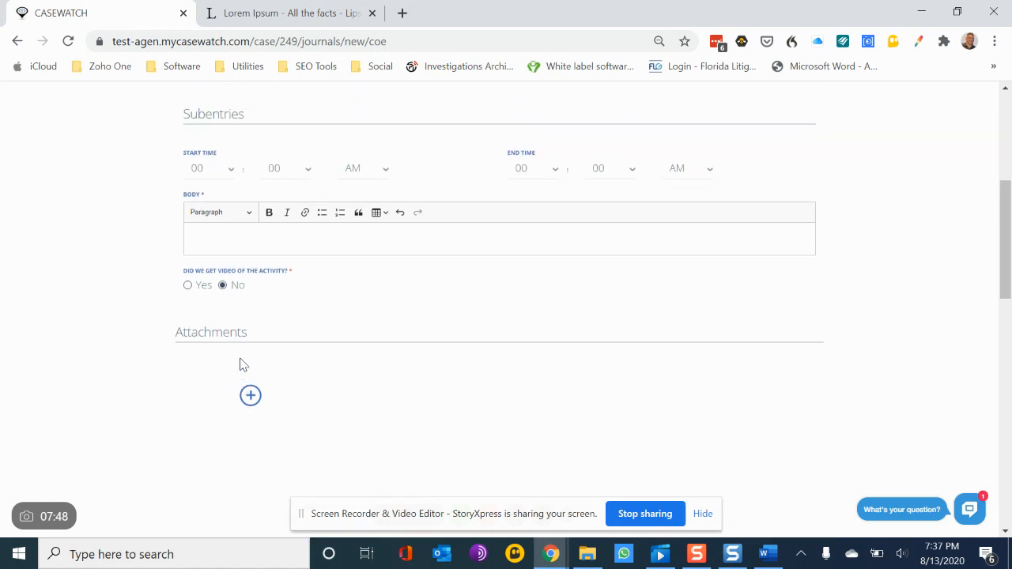
scroll(242, 365, "up", 5)
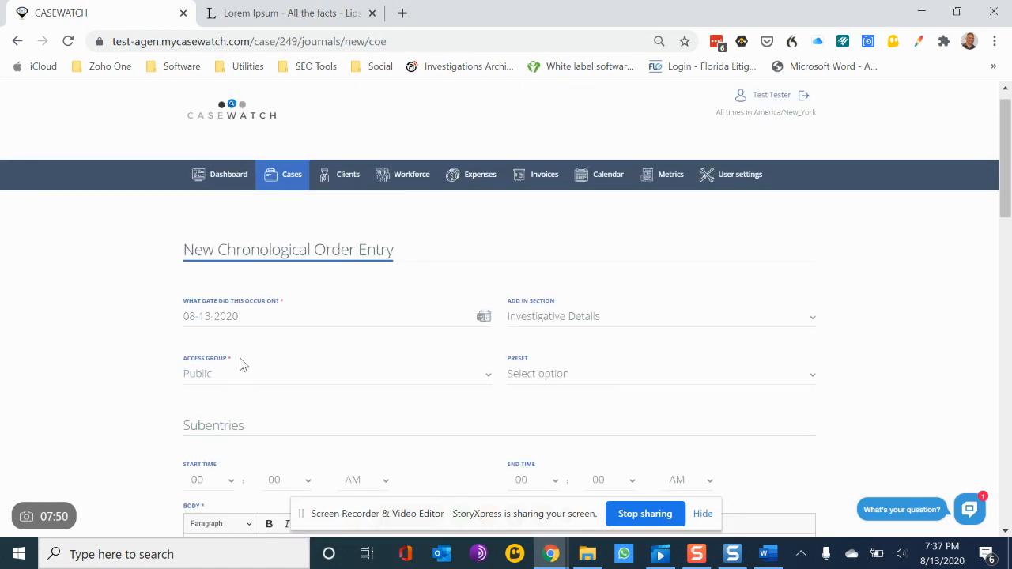
scroll(395, 403, "down", 3)
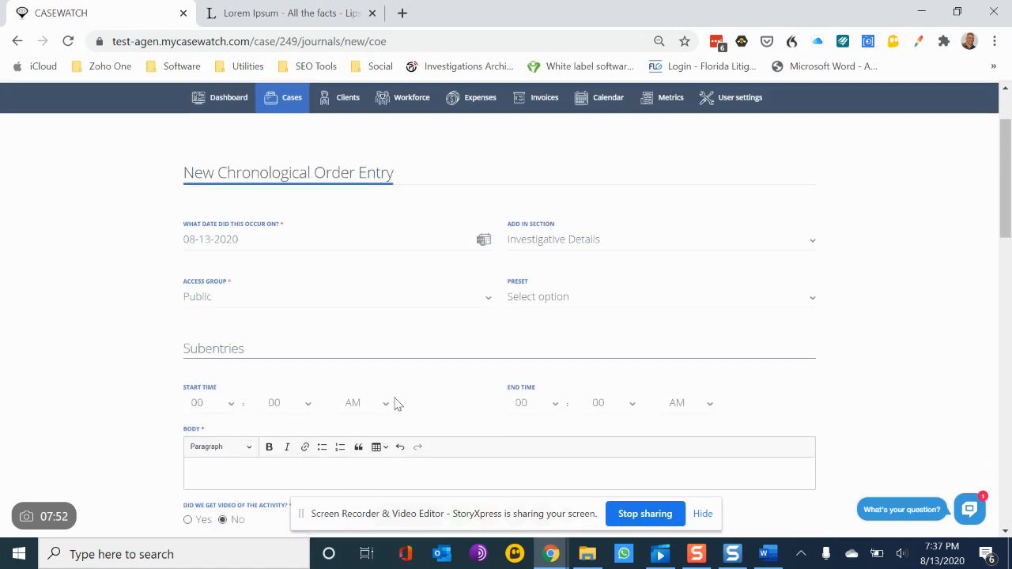
scroll(395, 404, "down", 15)
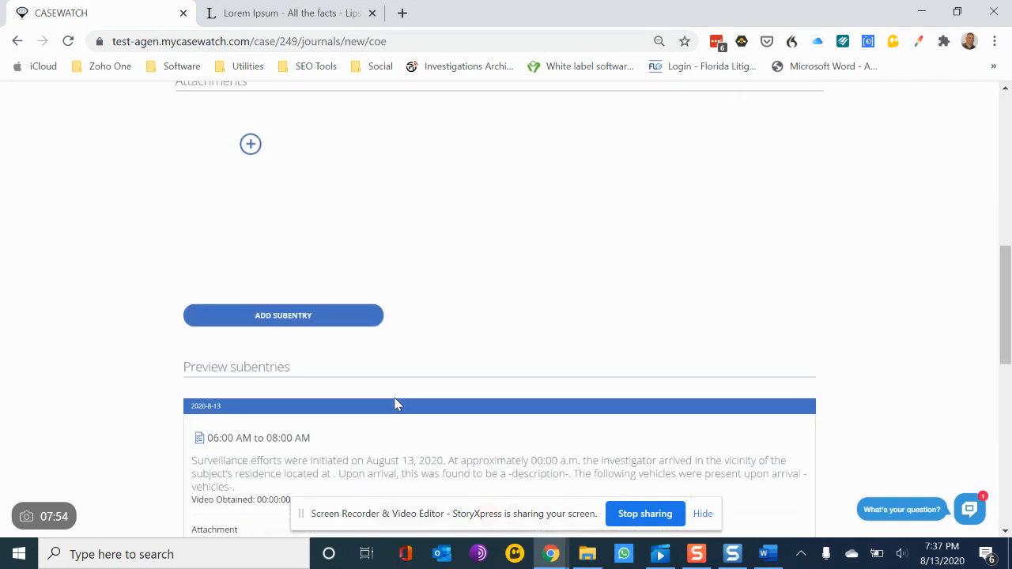
Step: Save all subentries and close the chronological order entry
left_click(587, 441)
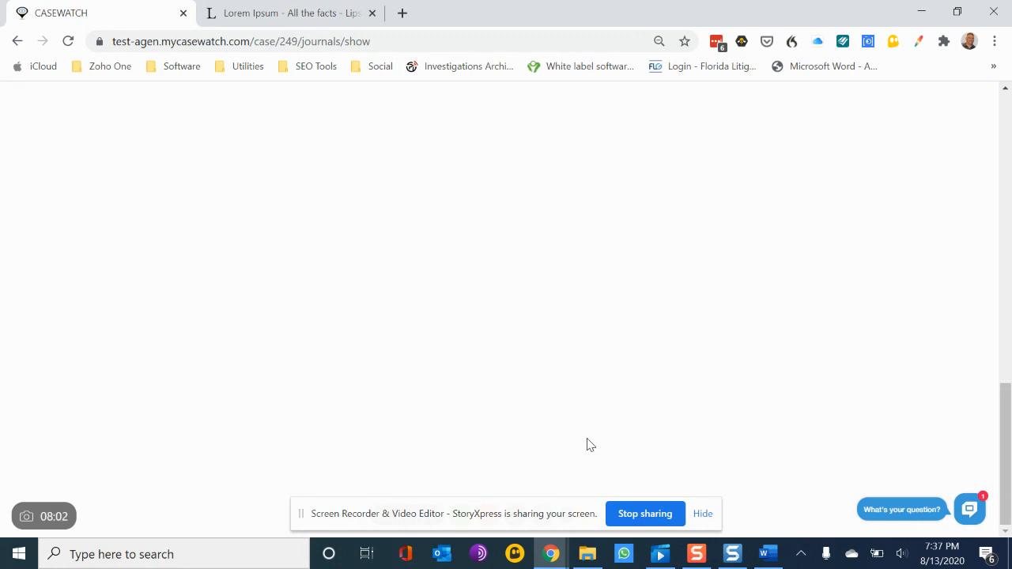
scroll(727, 413, "up", 2)
scroll(807, 394, "down", 2)
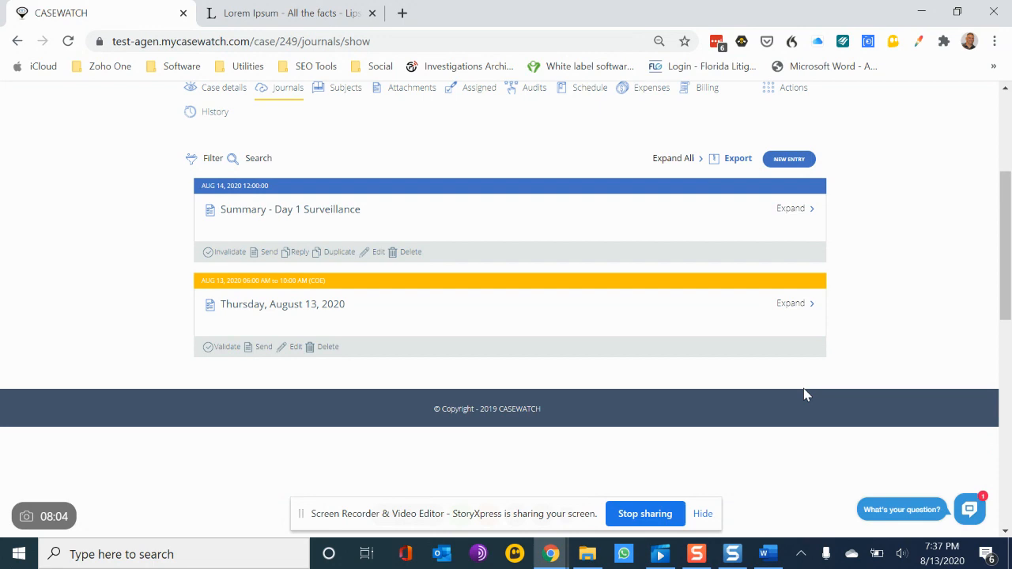
Step: Expand and collapse the Thursday, August 13, 2020 and Summary - Day 1 Surveillance journal entries to review them
left_click(793, 304)
scroll(796, 309, "down", 5)
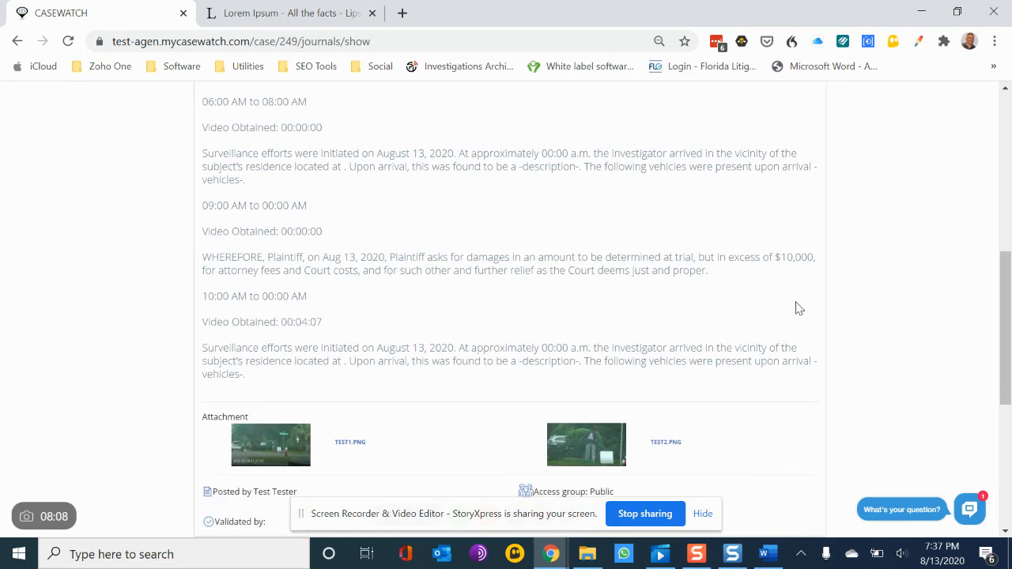
scroll(796, 308, "up", 5)
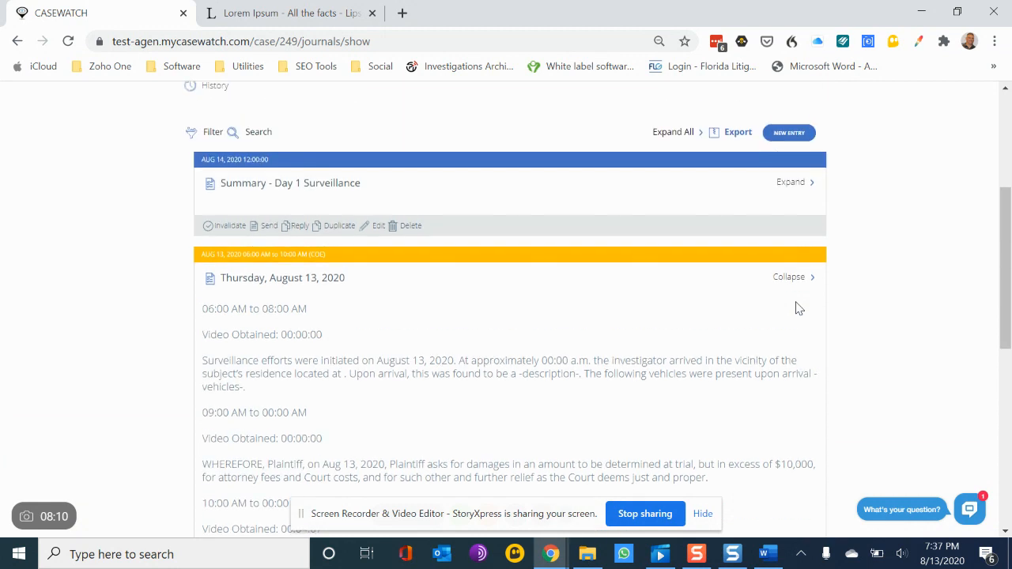
left_click(799, 281)
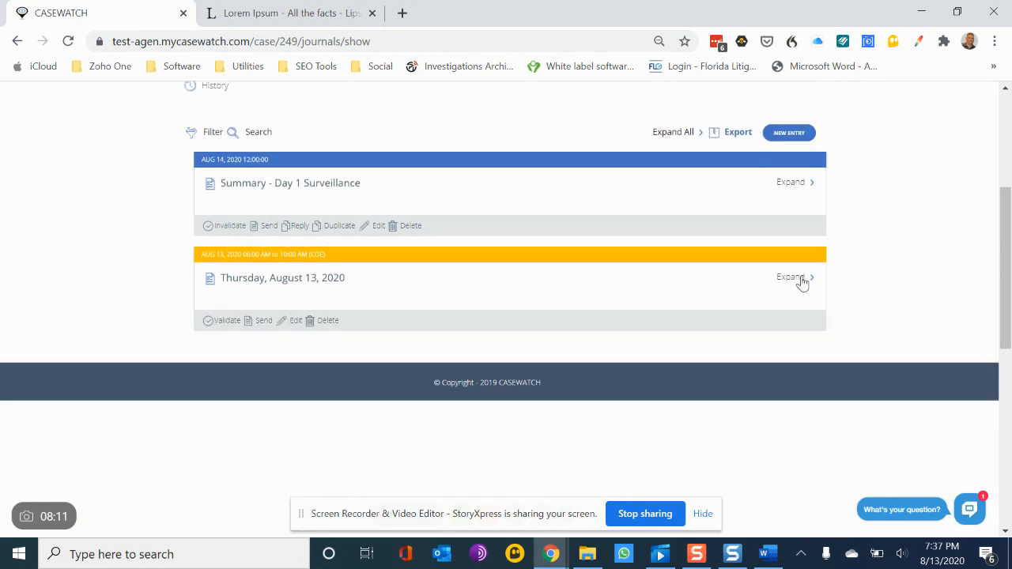
left_click(791, 184)
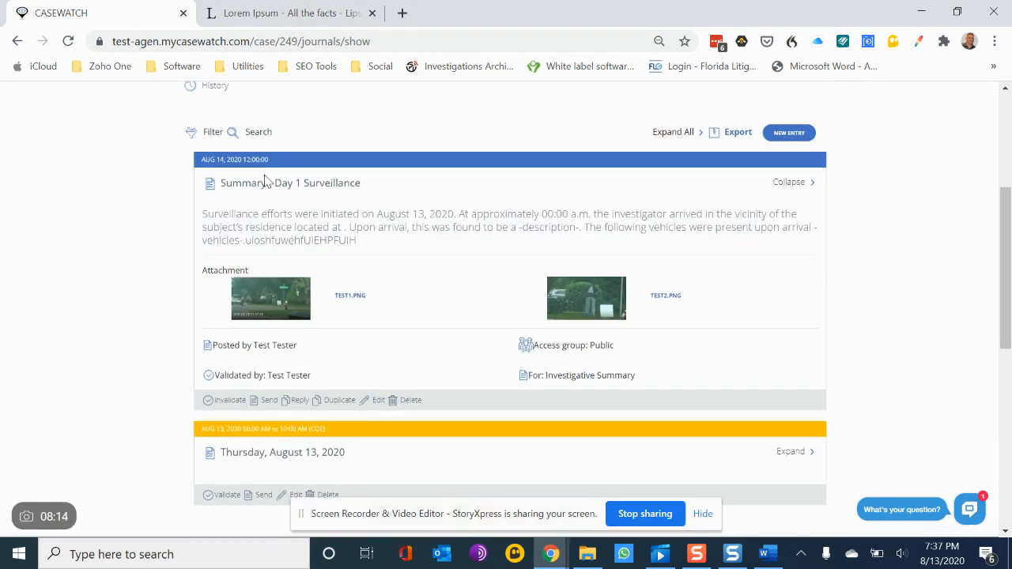
scroll(473, 291, "down", 2)
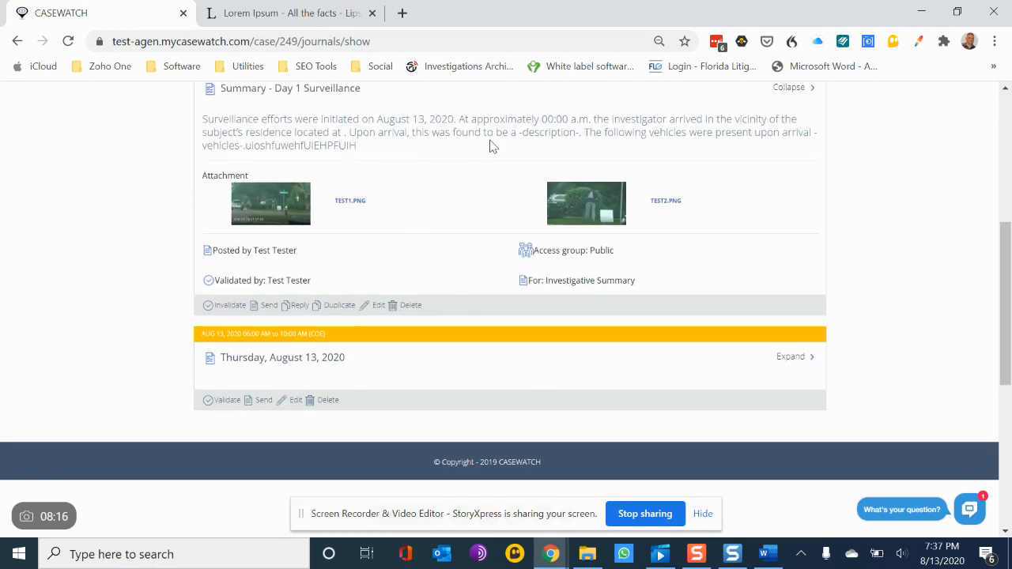
scroll(667, 278, "up", 3)
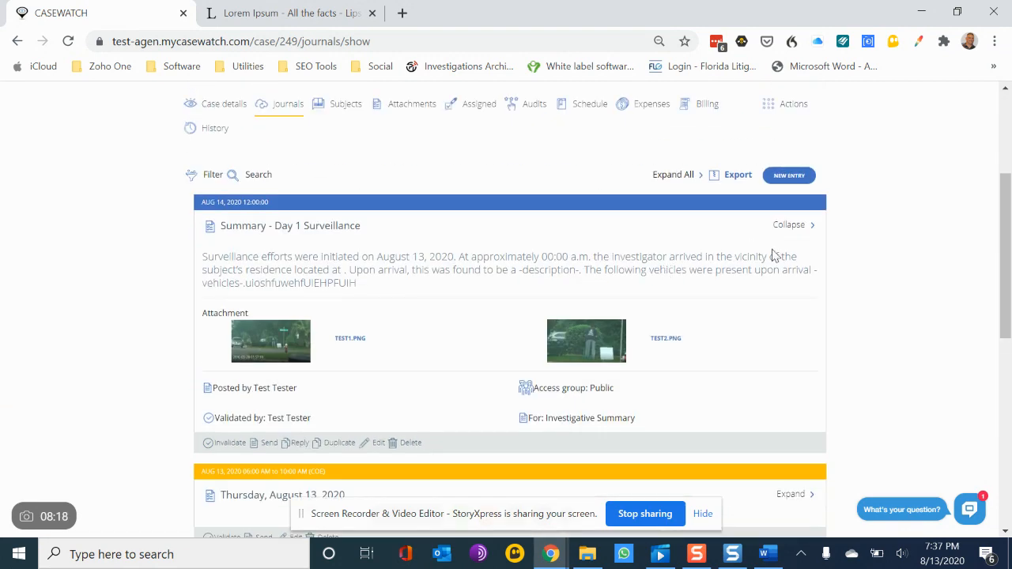
left_click(812, 230)
scroll(899, 230, "up", 2)
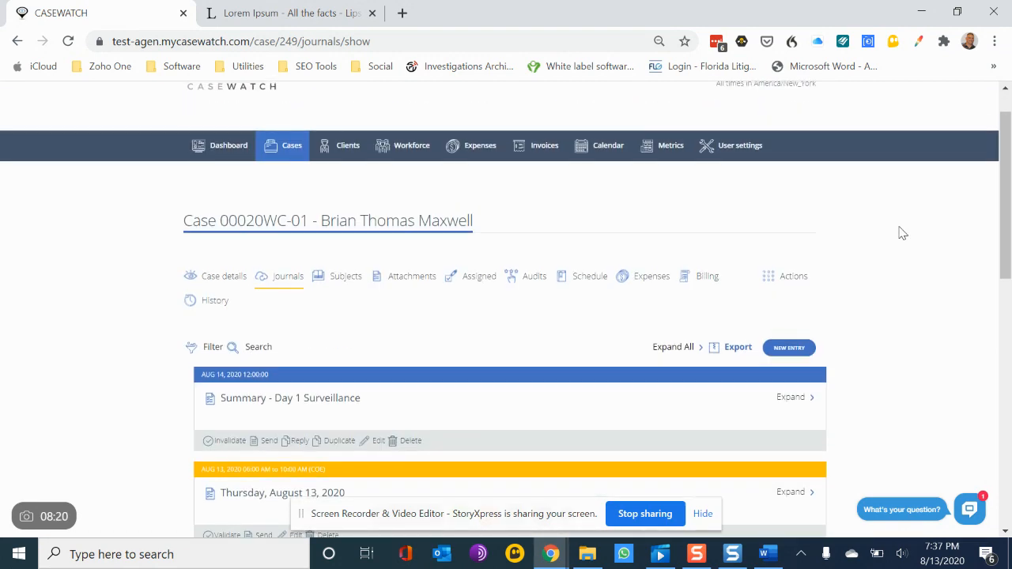
scroll(899, 230, "down", 2)
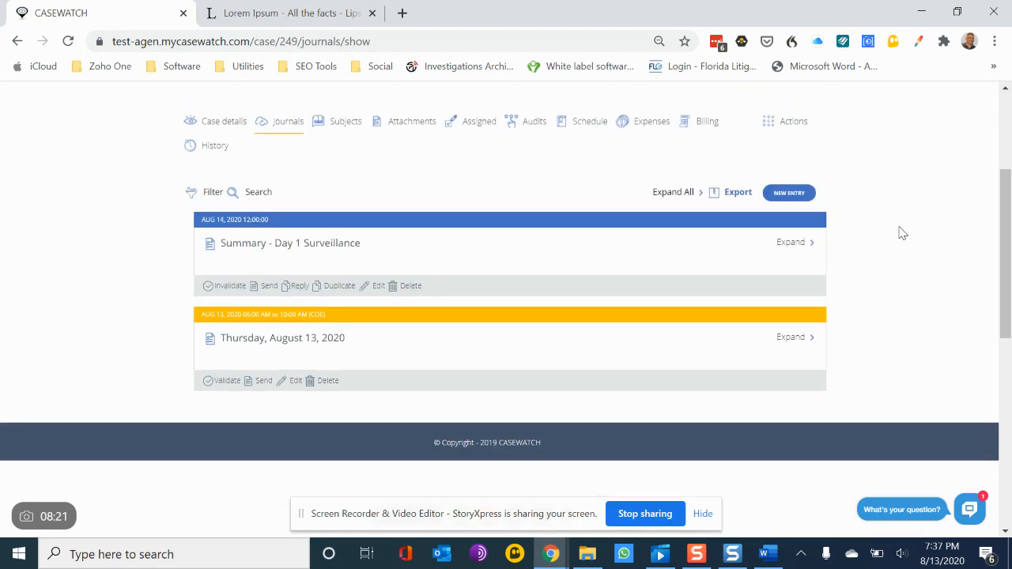
Step: Download the case document with the Investigation Report template and open it in Word, recovering its contents
left_click(773, 126)
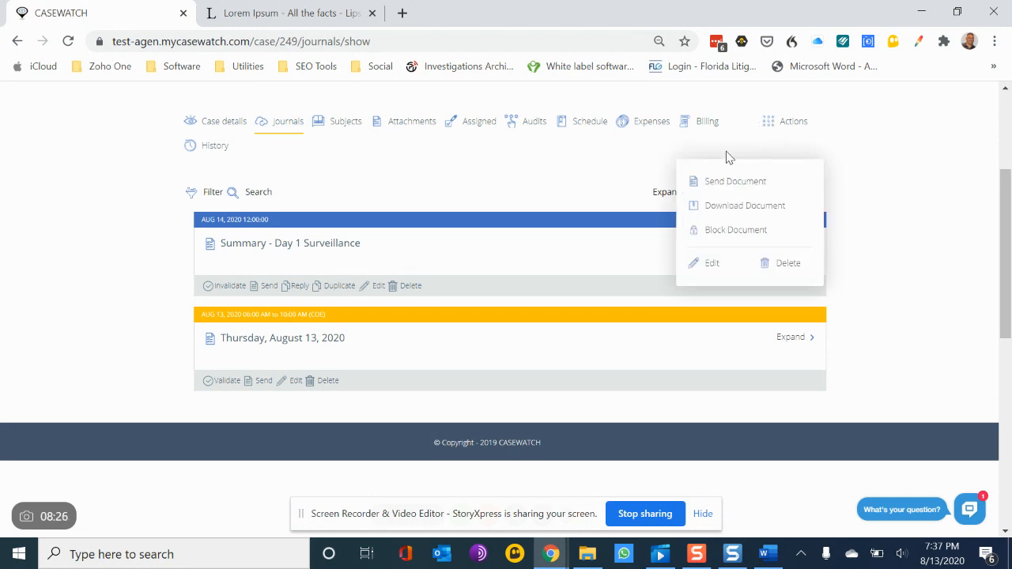
left_click(726, 207)
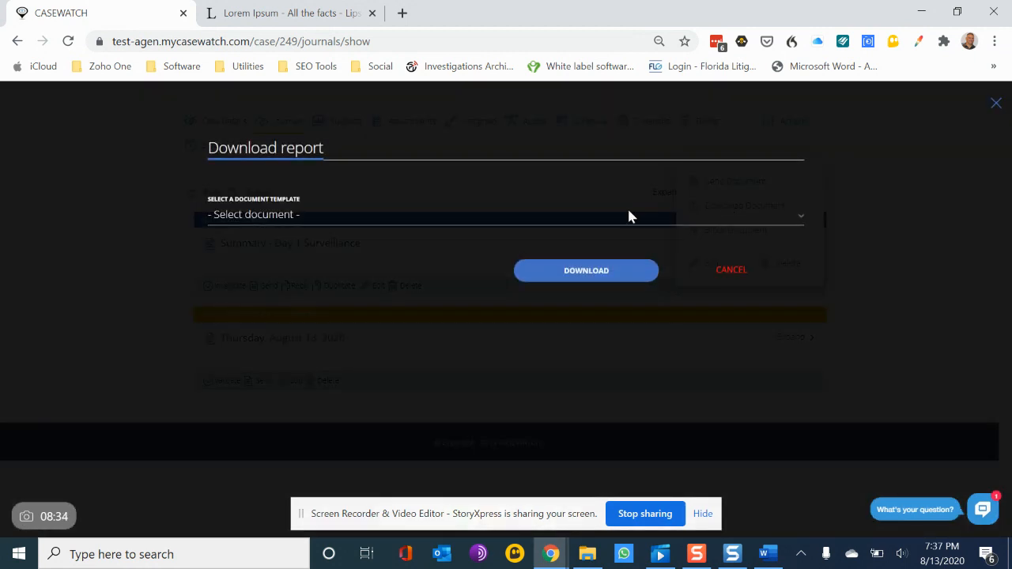
left_click(412, 224)
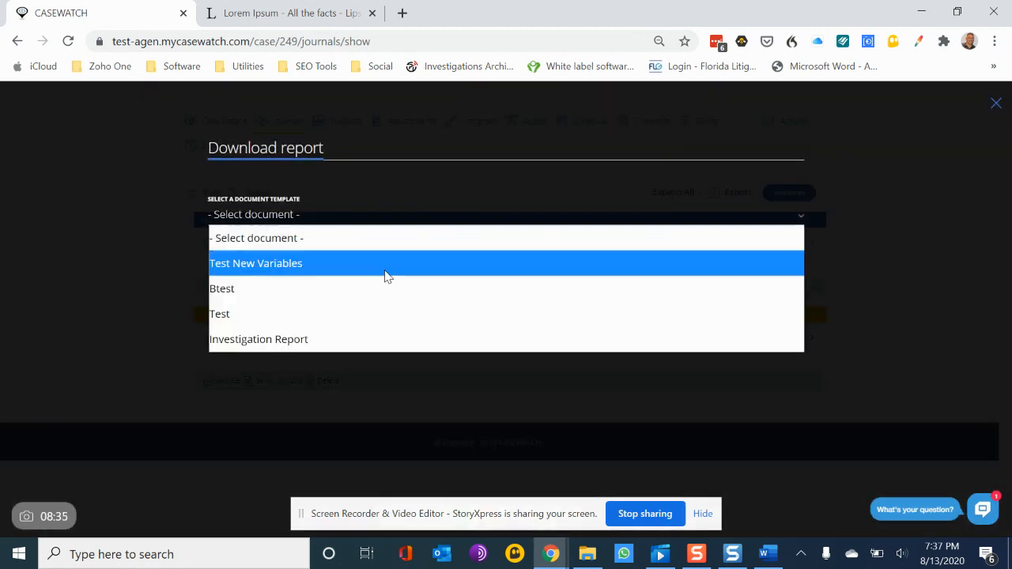
left_click(346, 340)
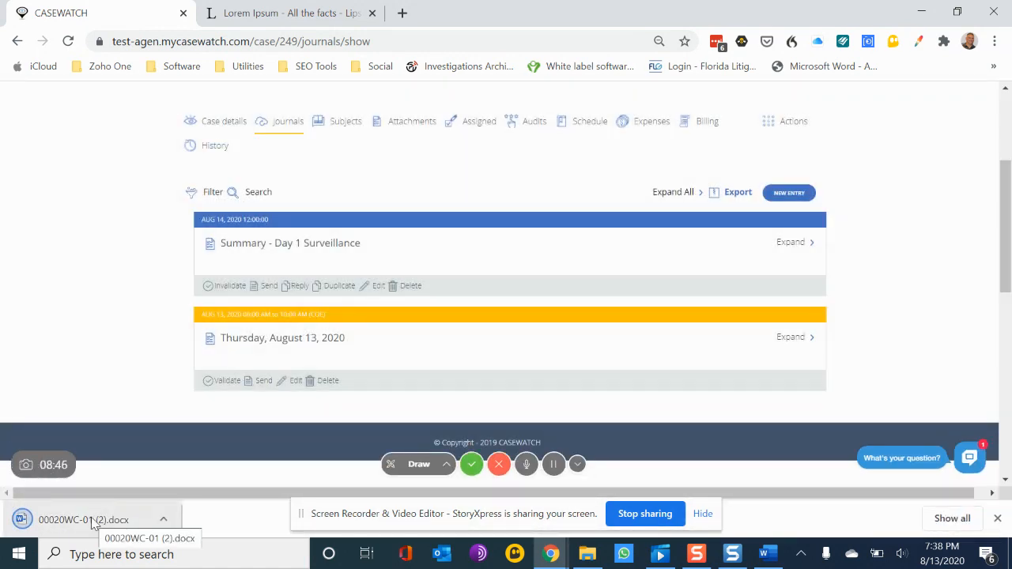
left_click(91, 522)
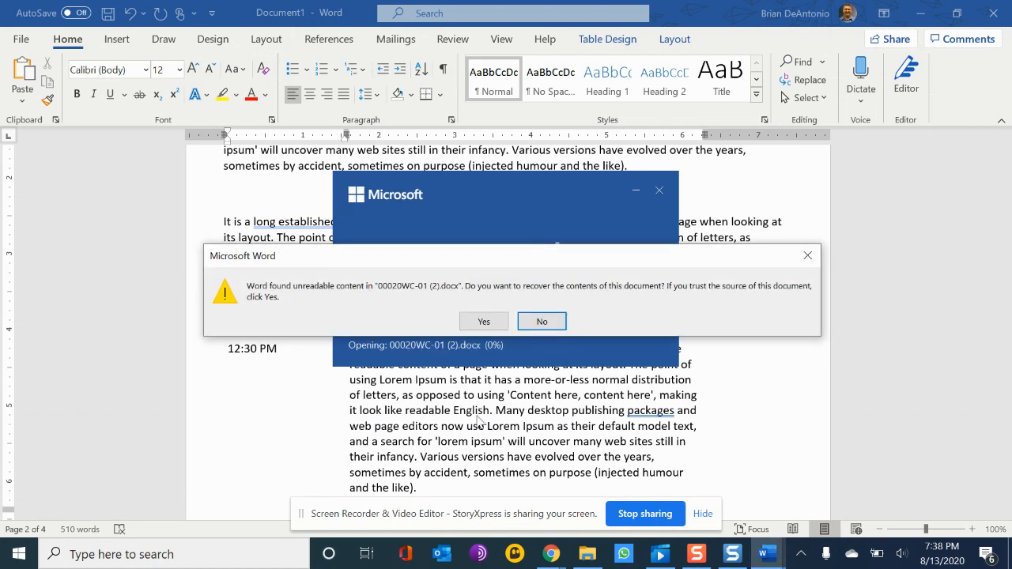
left_click(478, 321)
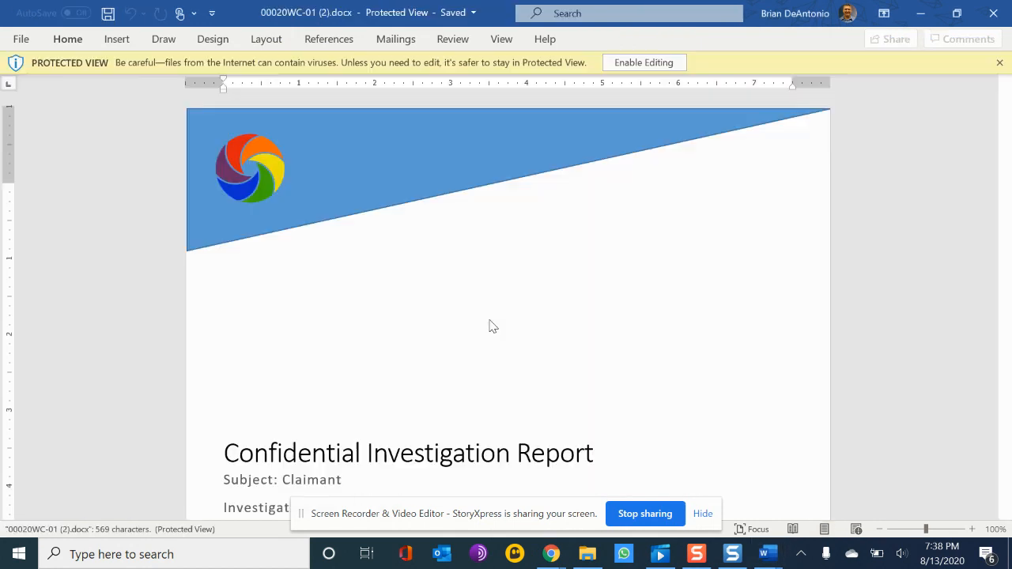
Step: Scroll through the opened Investigation Report to review its cover, summary with photos and file-access page
scroll(517, 305, "down", 15)
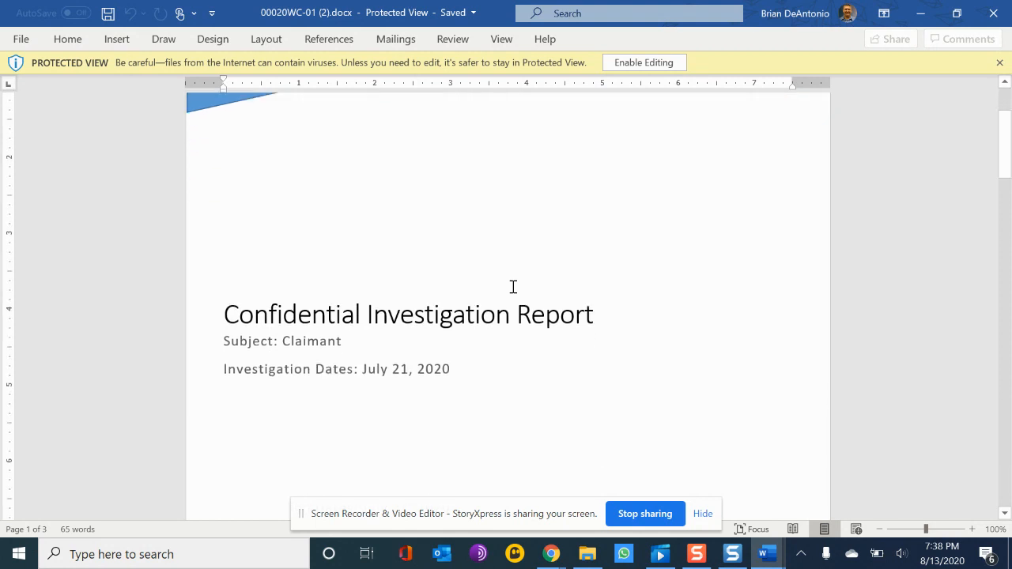
scroll(512, 289, "down", 5)
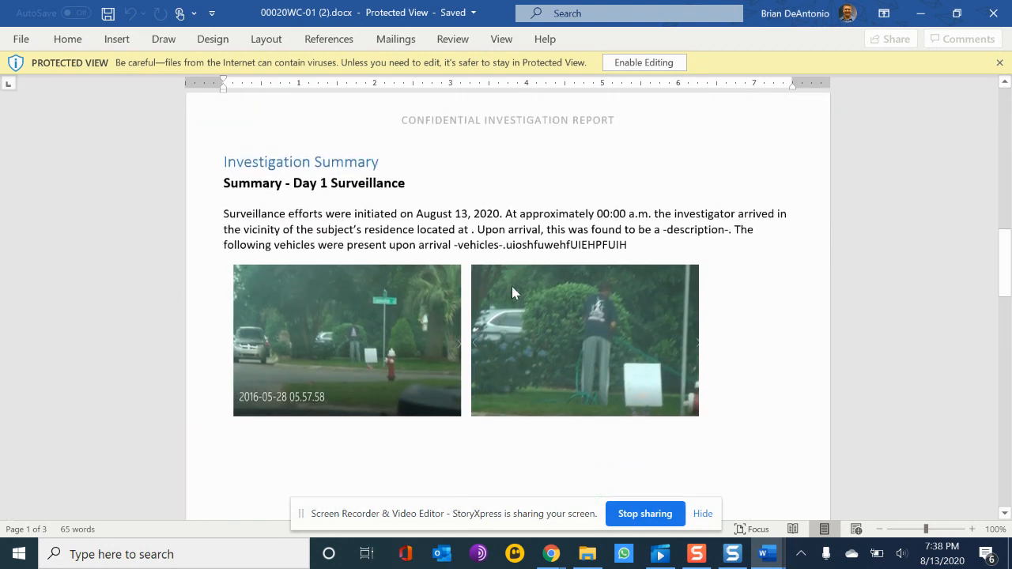
scroll(439, 336, "up", 2)
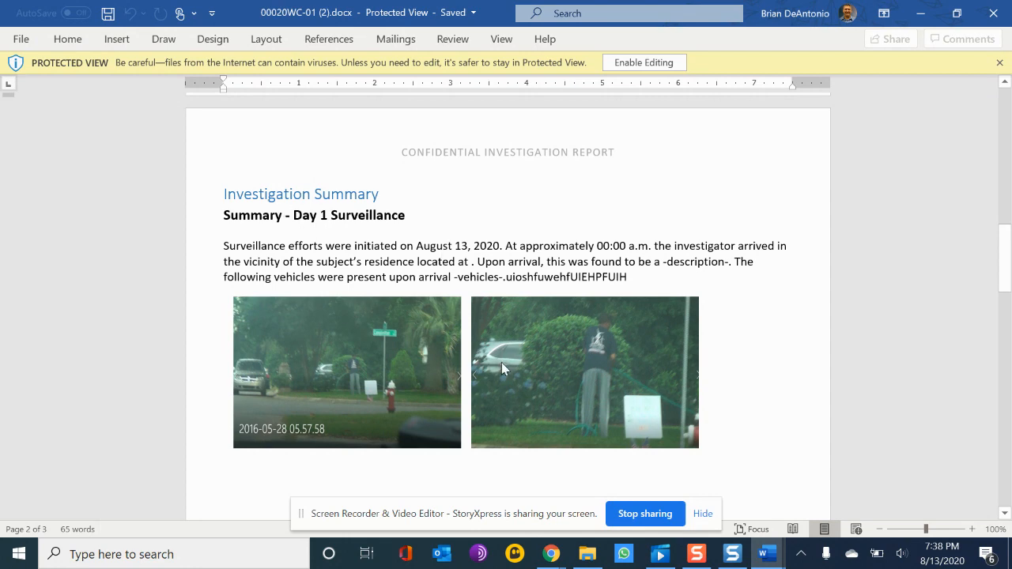
scroll(502, 362, "down", 2)
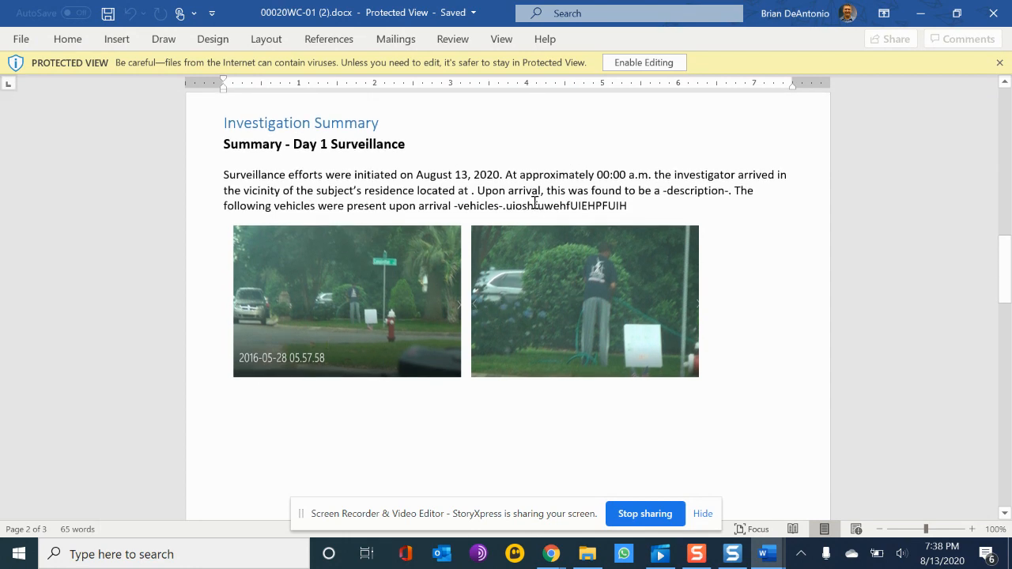
scroll(637, 322, "down", 12)
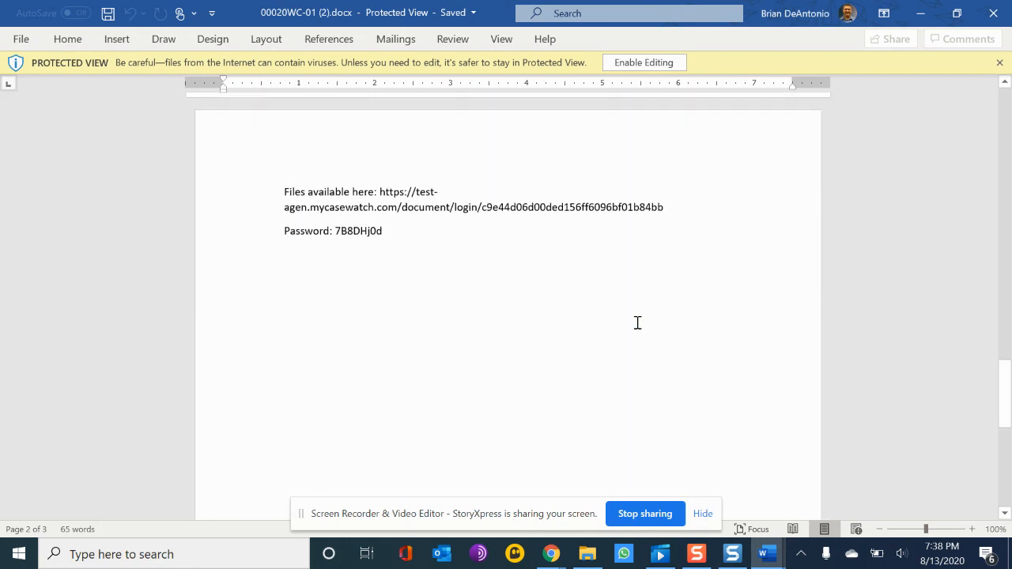
scroll(637, 322, "up", 12)
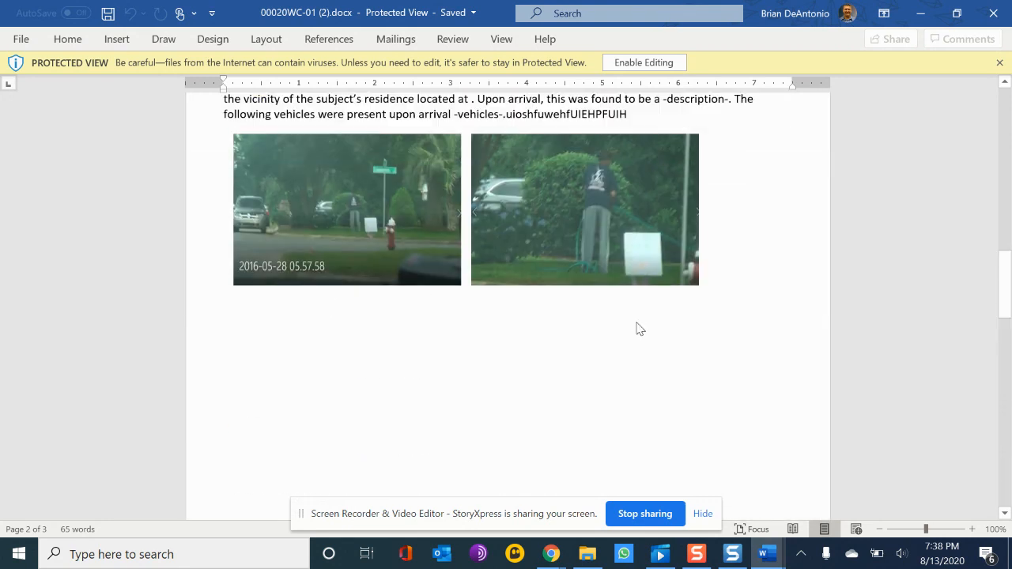
scroll(639, 326, "up", 15)
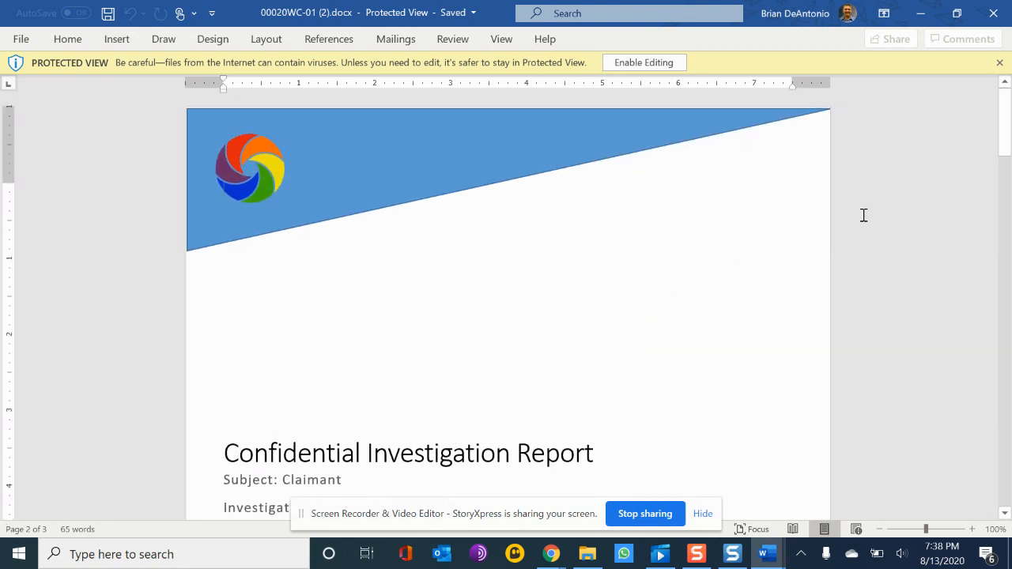
Step: Switch back to the browser and validate the Thursday, August 13, 2020 journal entry
mouse_move(551, 553)
left_click(514, 496)
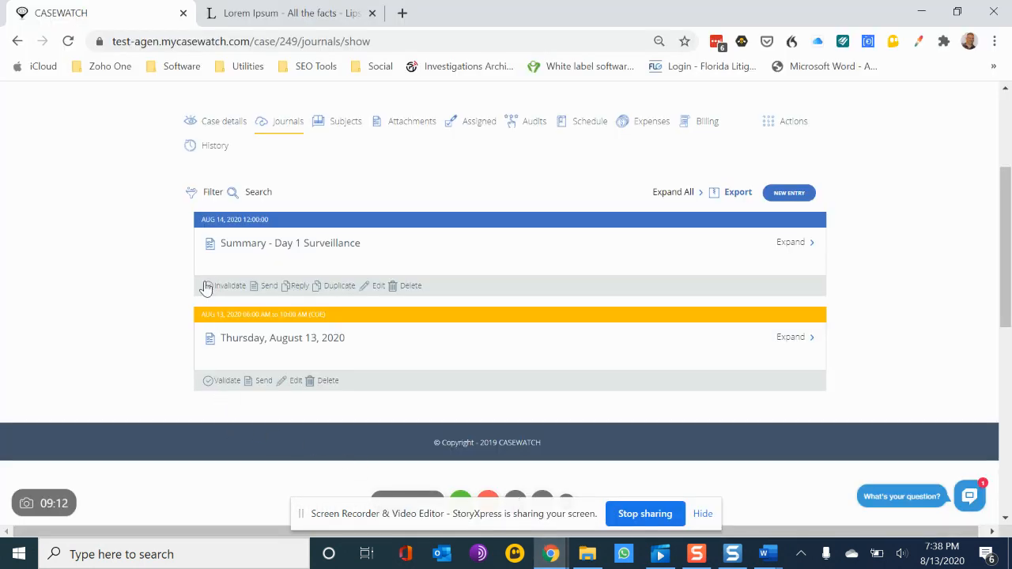
left_click(218, 382)
left_click(376, 228)
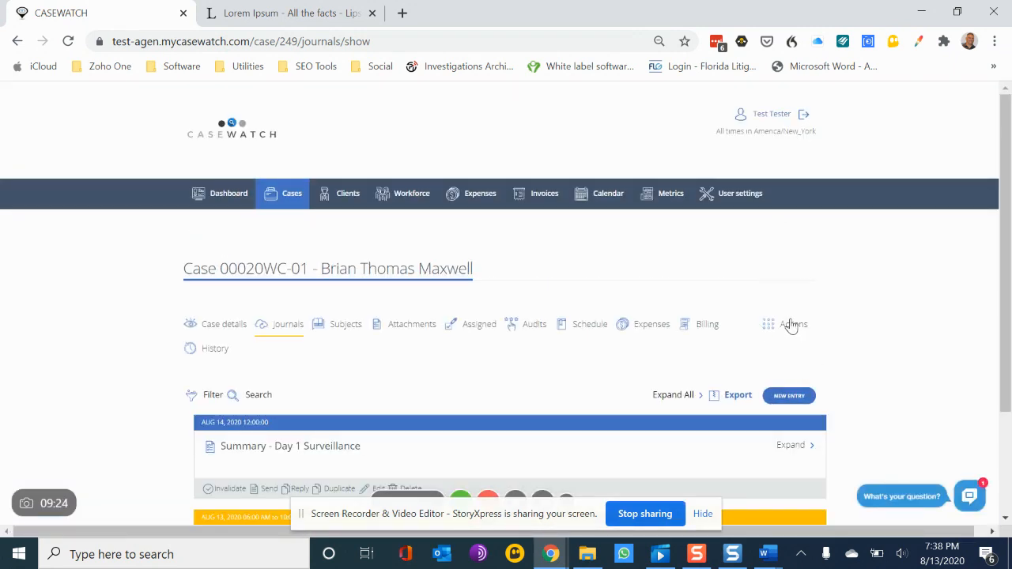
Step: Download the case report again with the Investigation Report template and open it in Word, recovering its contents
left_click(791, 326)
left_click(724, 410)
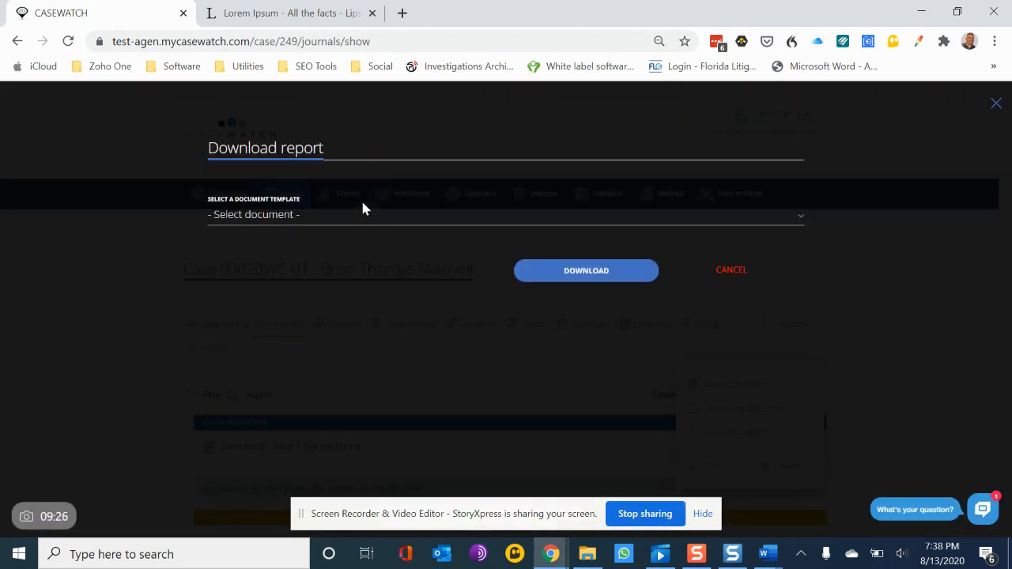
left_click(305, 213)
left_click(274, 340)
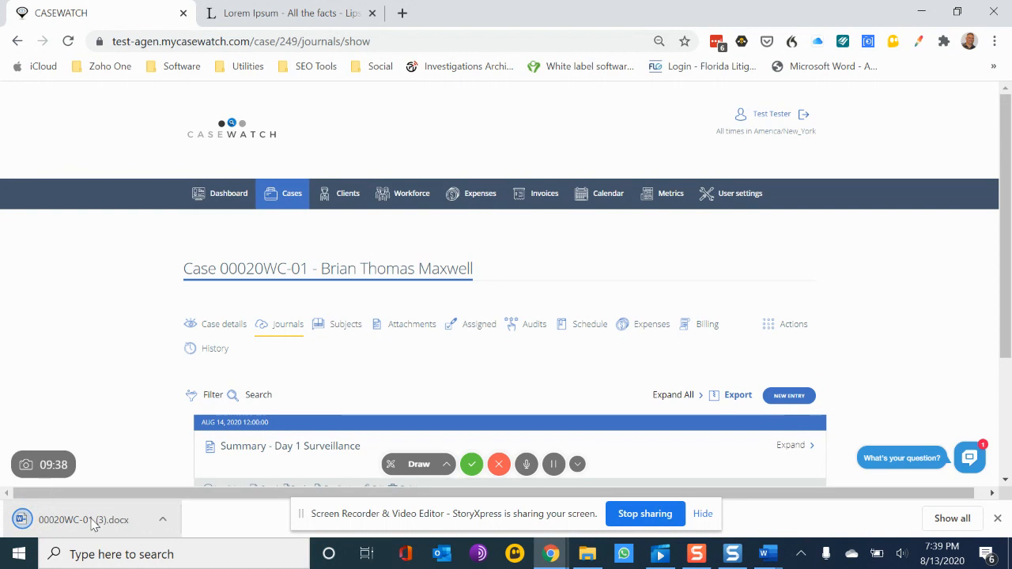
left_click(93, 522)
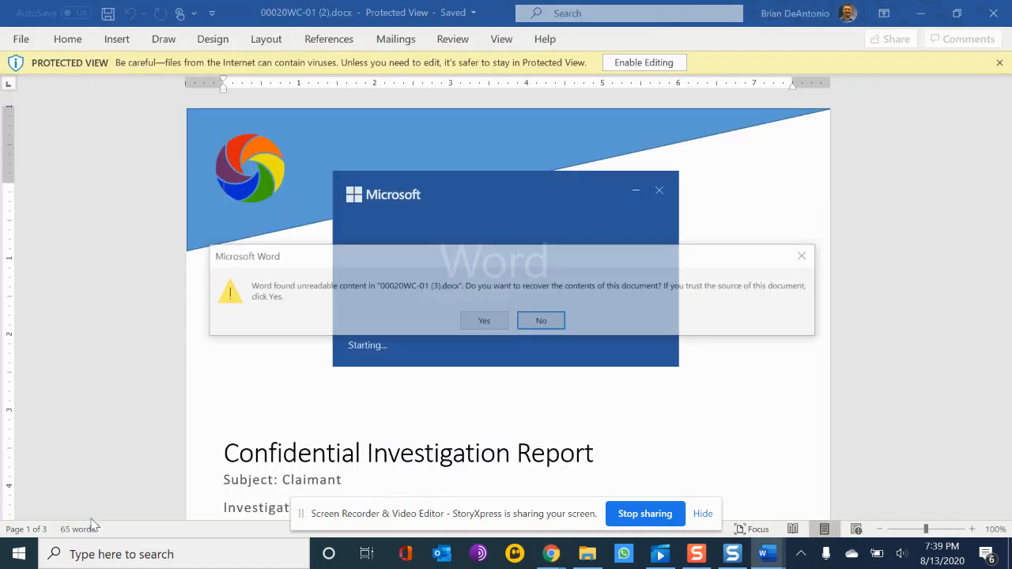
left_click(483, 323)
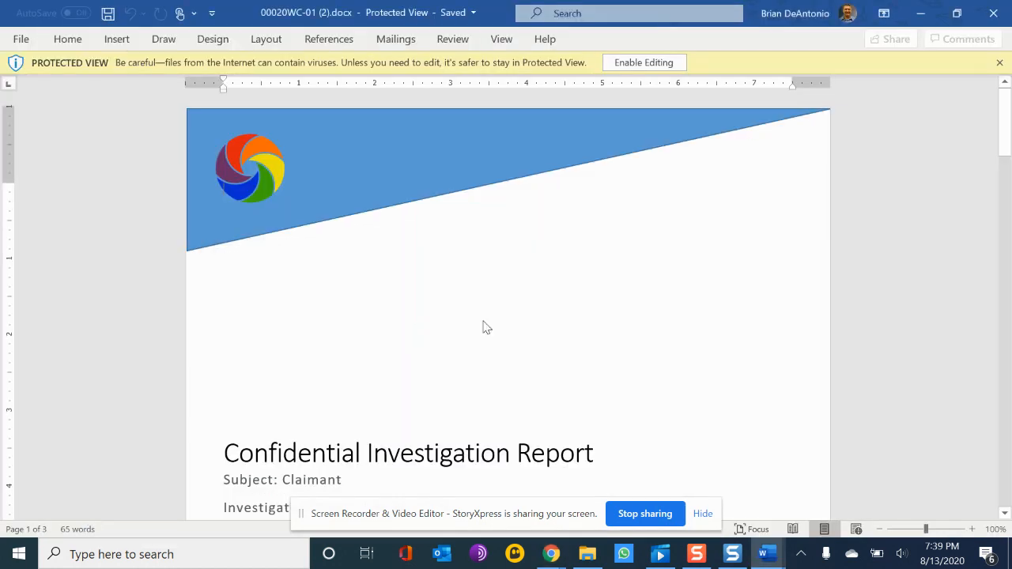
Step: Scroll through the new report to review the cover, summary, Thursday subentries with video times and file-access page
scroll(484, 322, "down", 10)
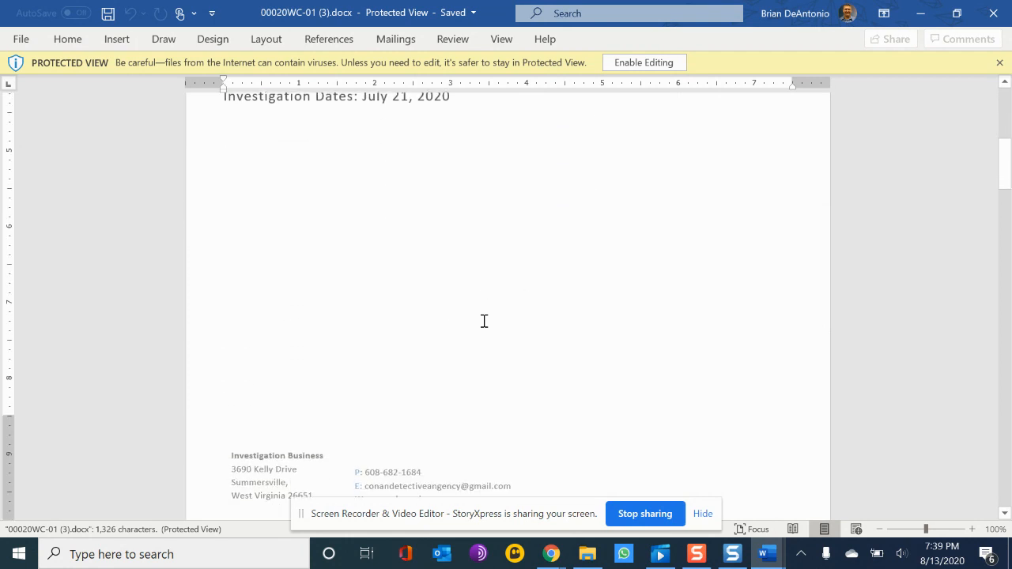
scroll(485, 321, "up", 9)
scroll(484, 321, "down", 3)
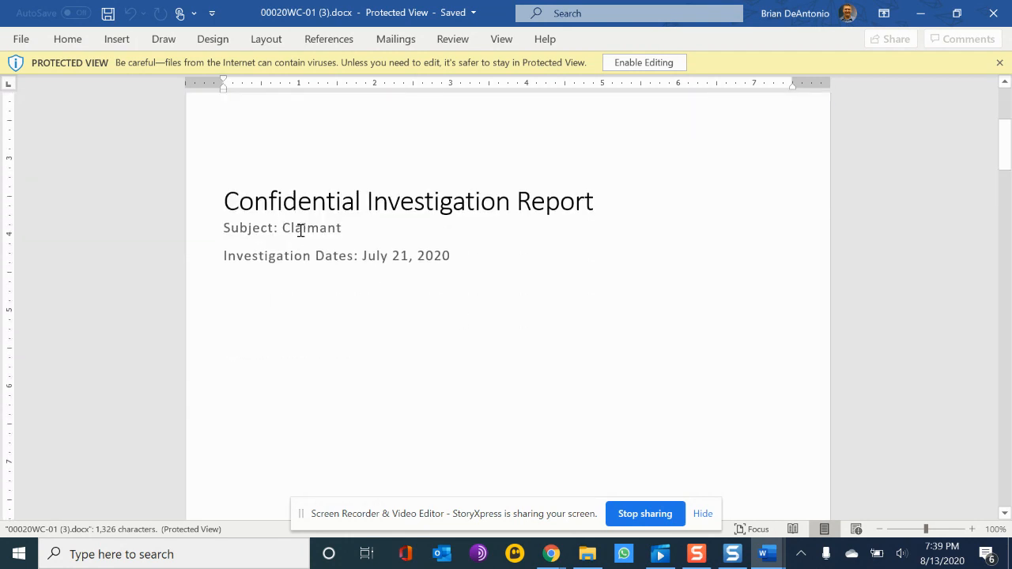
scroll(522, 325, "down", 10)
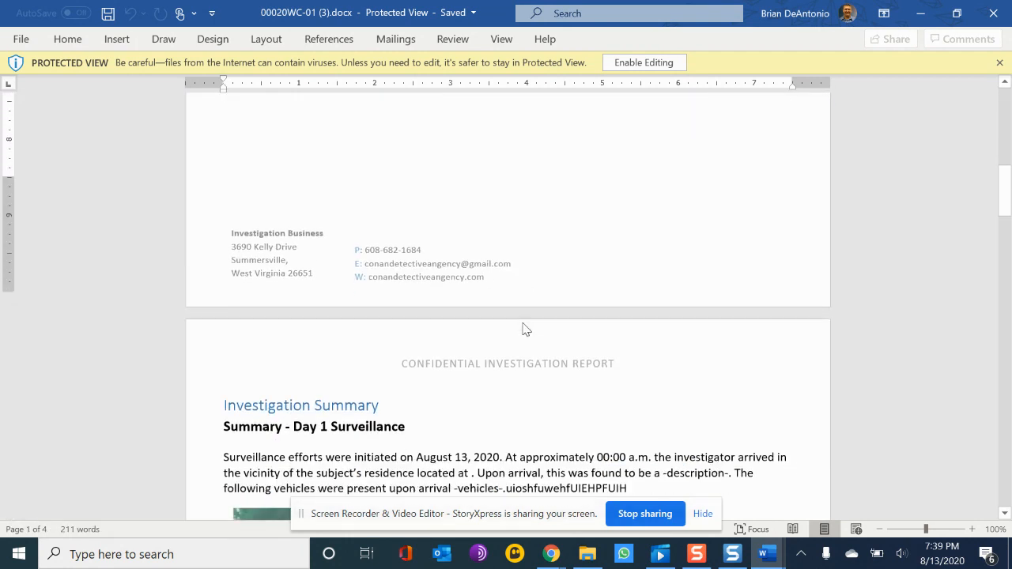
scroll(522, 324, "down", 5)
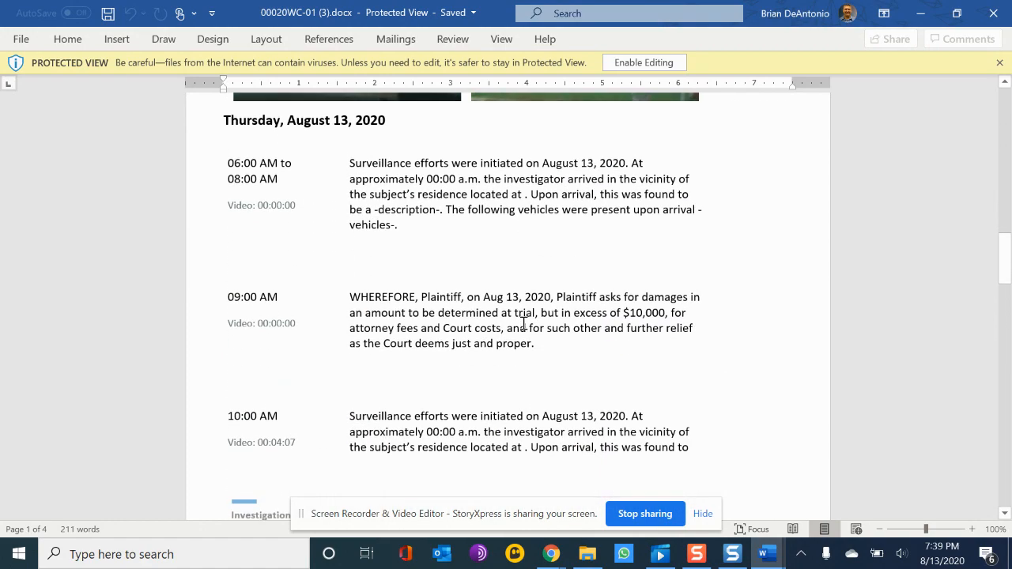
scroll(416, 294, "up", 3)
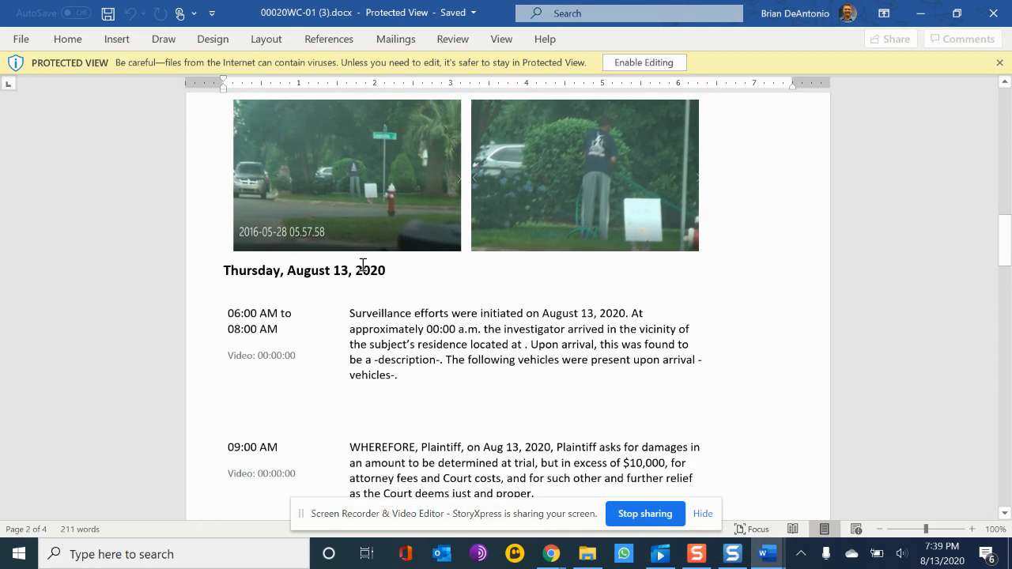
scroll(362, 265, "up", 5)
scroll(362, 265, "down", 5)
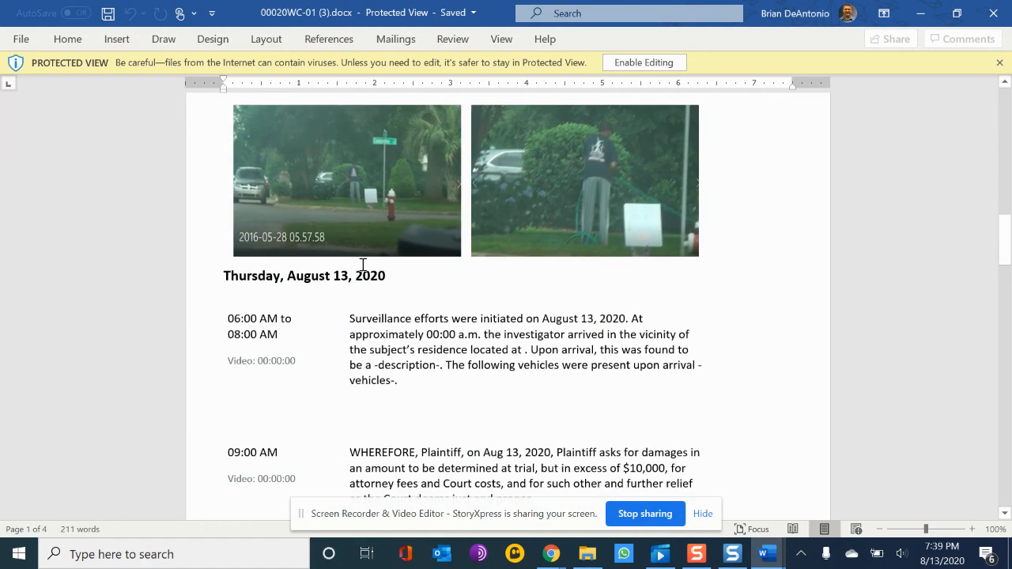
scroll(362, 265, "down", 10)
scroll(362, 265, "up", 5)
scroll(363, 270, "down", 5)
scroll(364, 270, "up", 8)
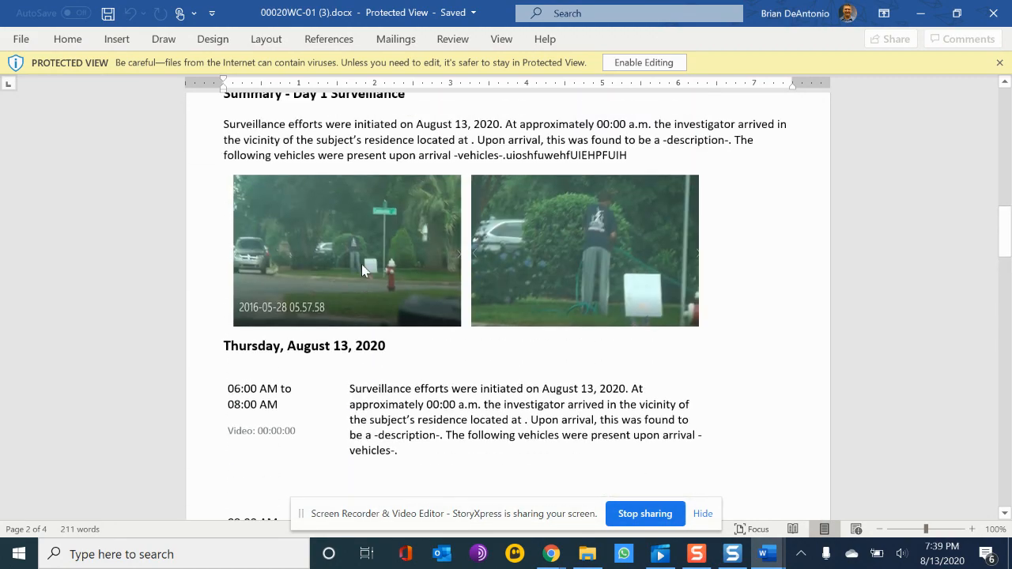
scroll(361, 264, "down", 3)
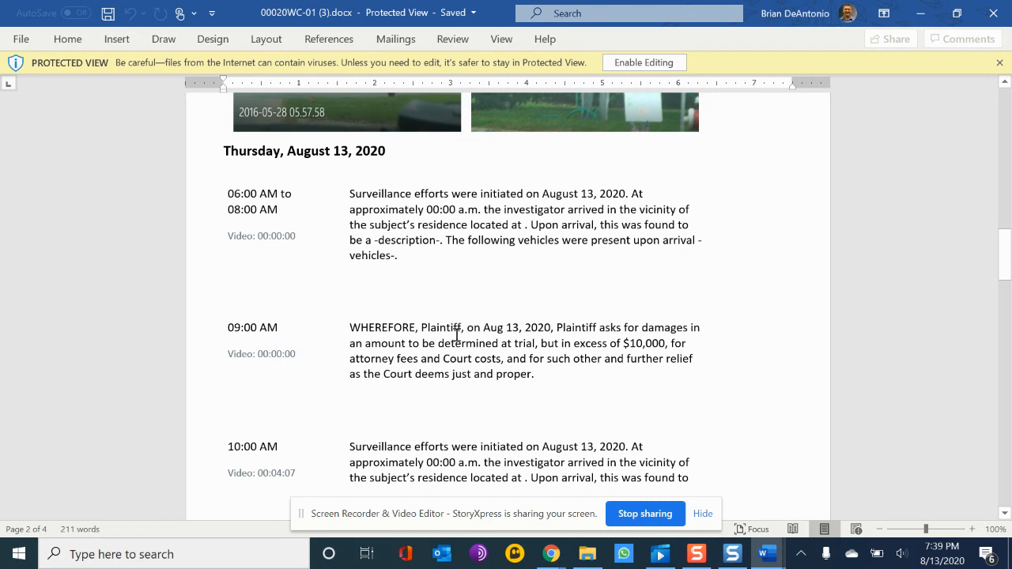
scroll(487, 407, "down", 3)
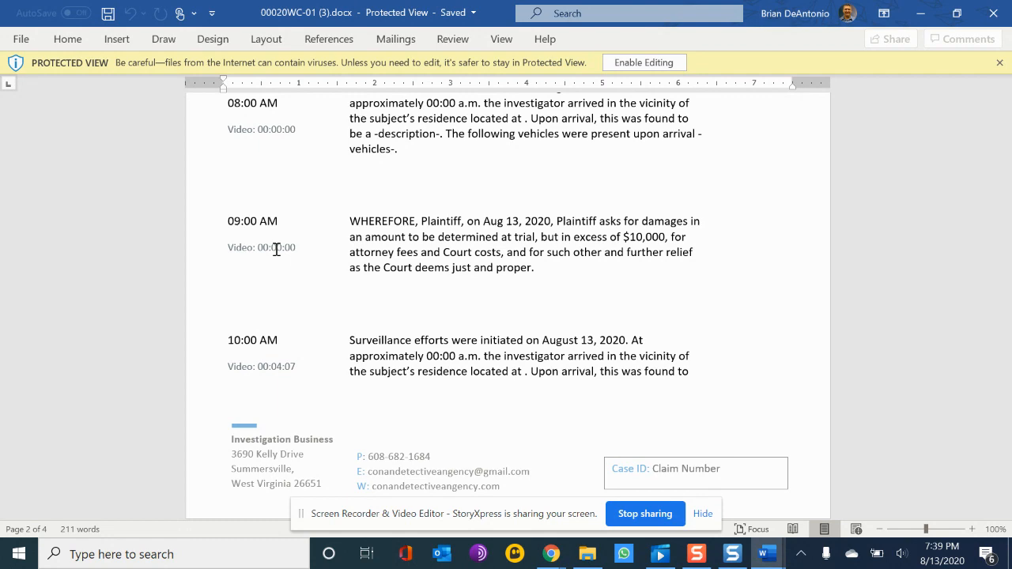
scroll(276, 249, "down", 15)
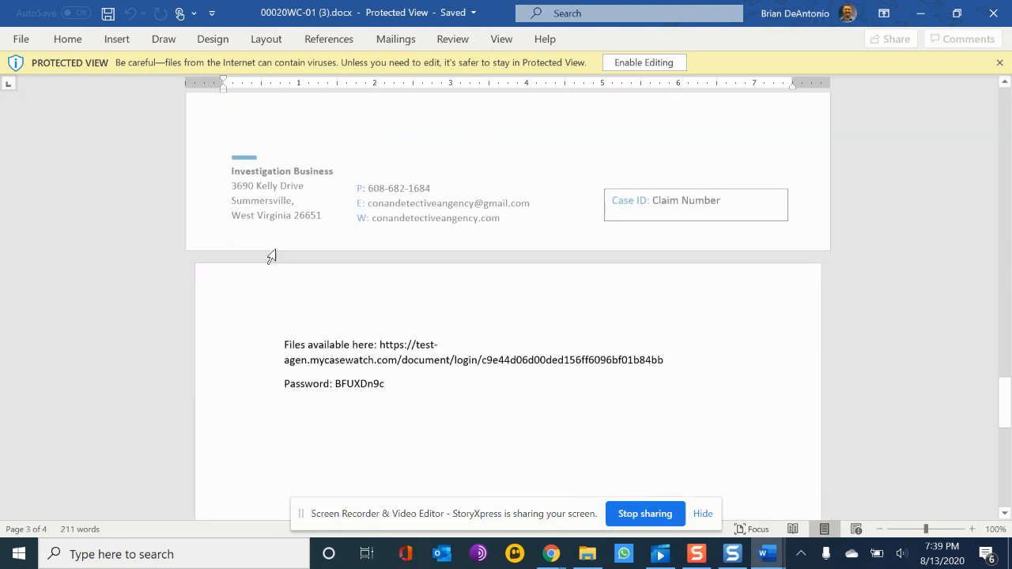
scroll(276, 252, "up", 10)
scroll(276, 249, "up", 5)
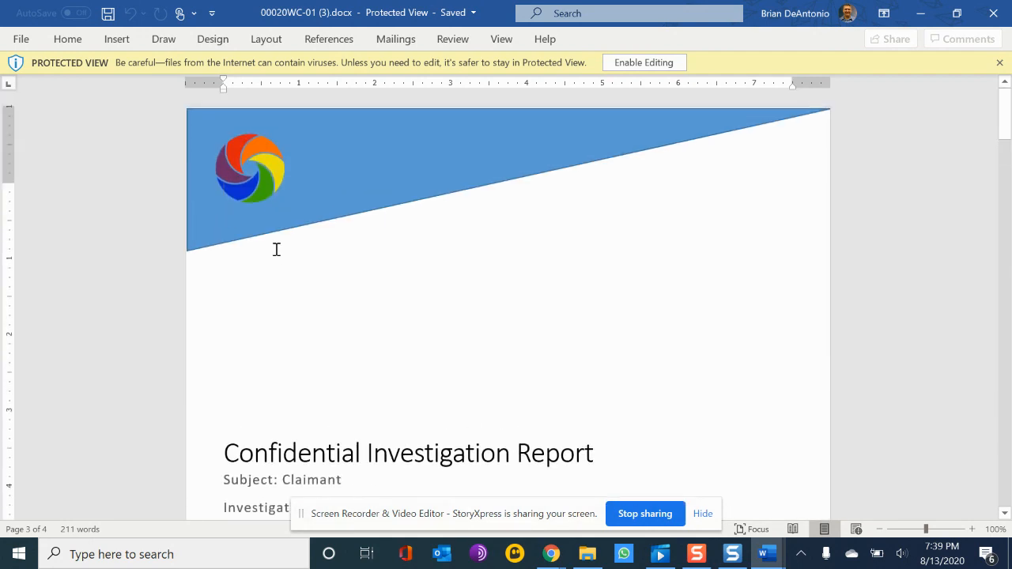